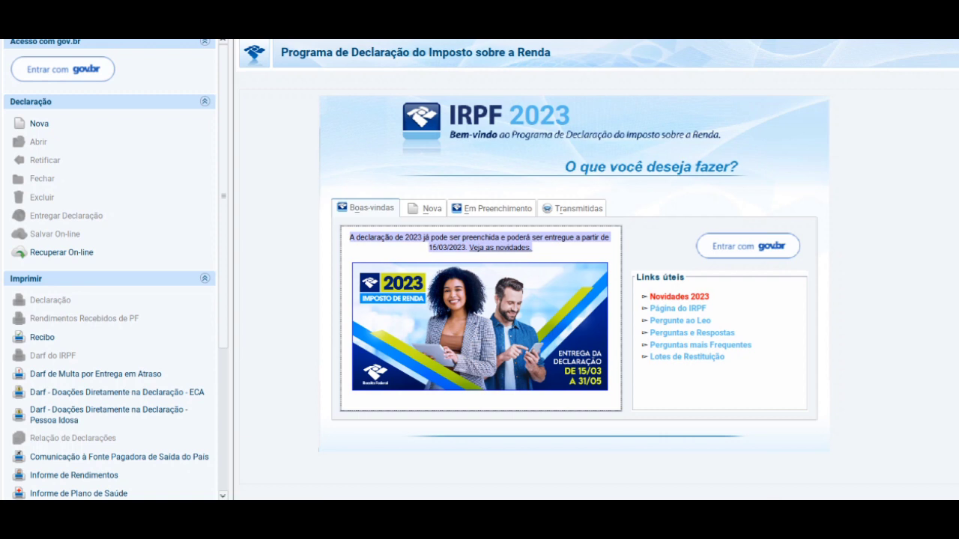
# - Show the new-declaration options, with Declaração de Ajuste Anual as the type
pyautogui.click(525, 249)
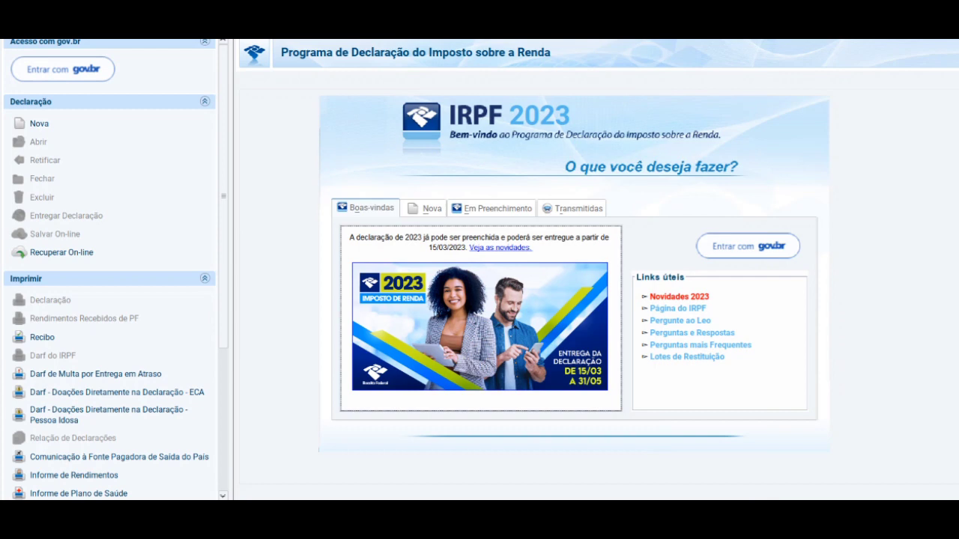
pyautogui.click(427, 208)
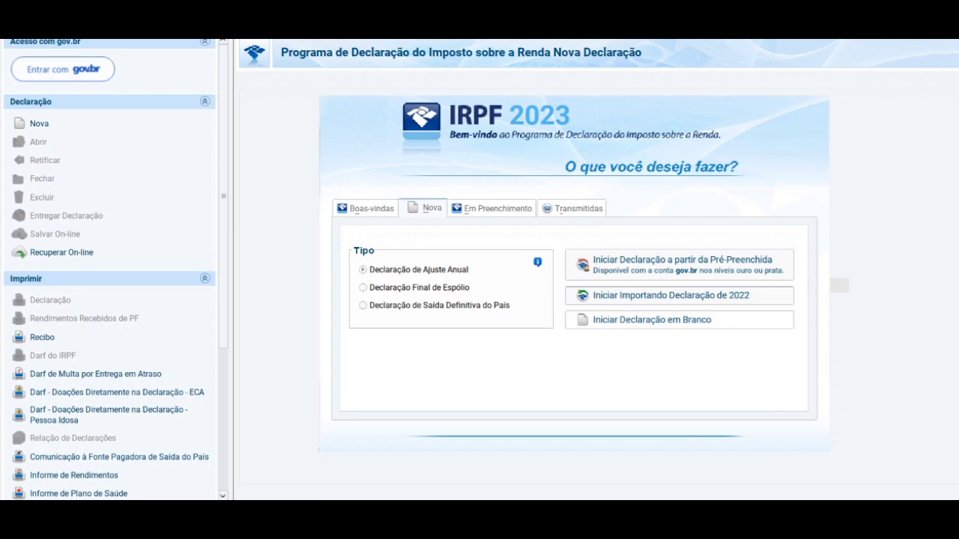
# - Start a blank declaration and bring up its Identificação do Contribuinte form
pyautogui.click(652, 320)
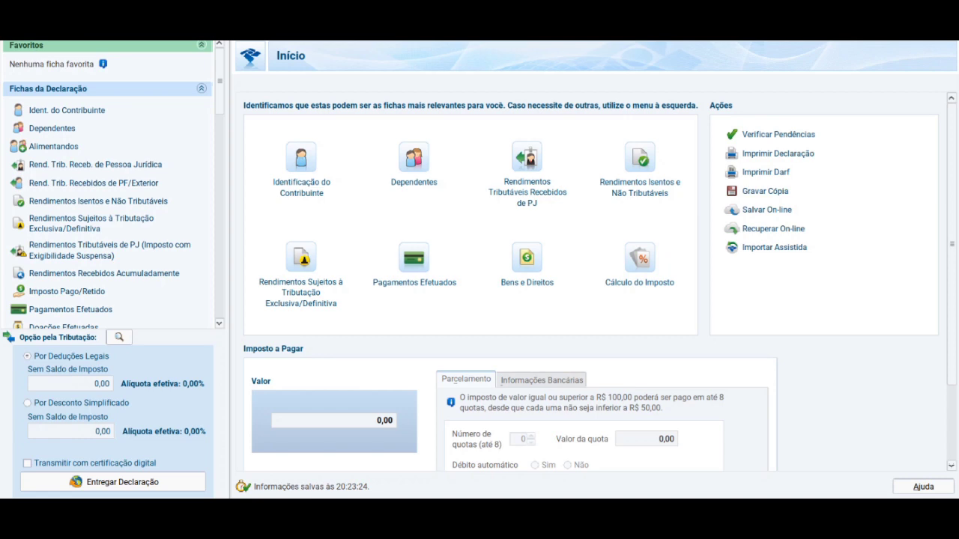
pyautogui.click(301, 158)
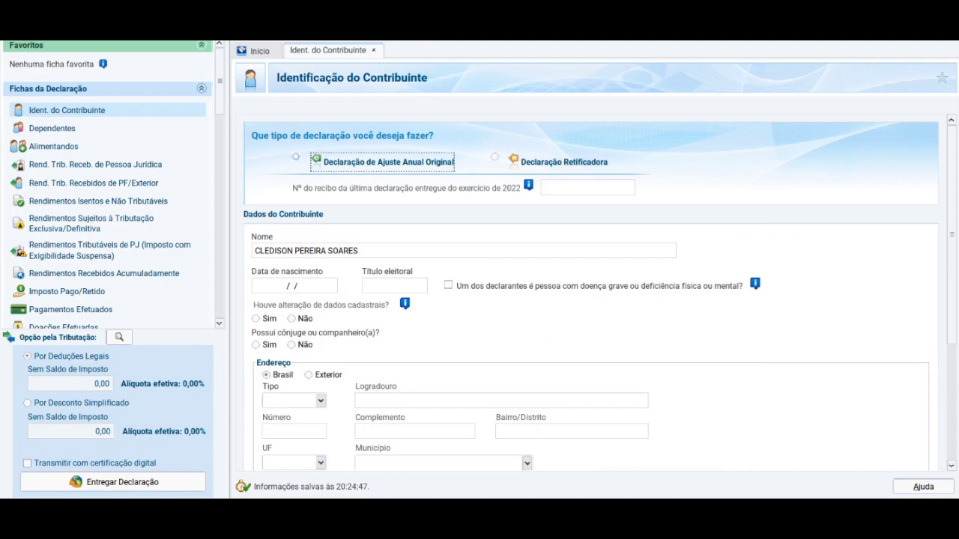
# - Mark the declaration as an original annual adjustment with no registration data changes
pyautogui.click(587, 188)
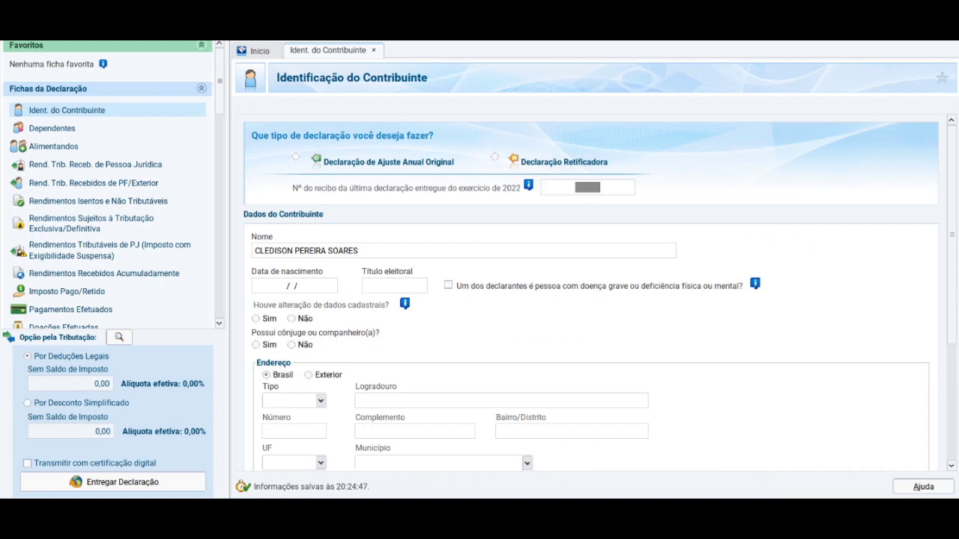
pyautogui.click(296, 157)
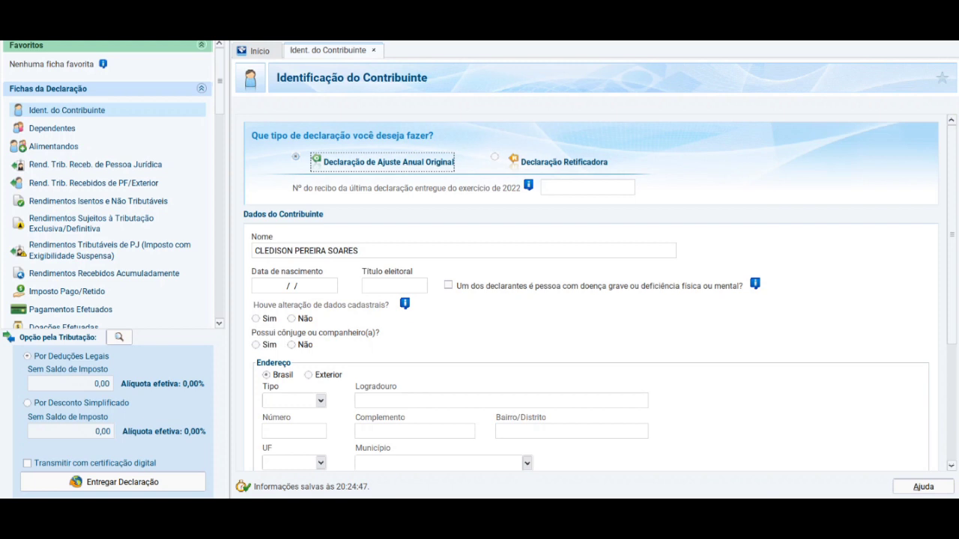
pyautogui.click(291, 319)
# - Browse the Natureza da ocupação list and type 'PRO' to find an occupation
pyautogui.scroll(-9, 591, 293)
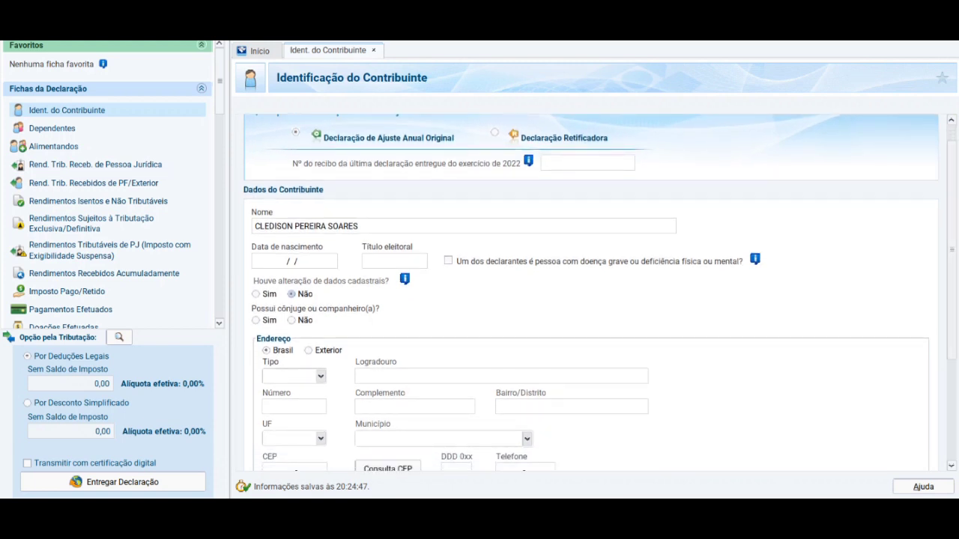
pyautogui.scroll(-5, 590, 293)
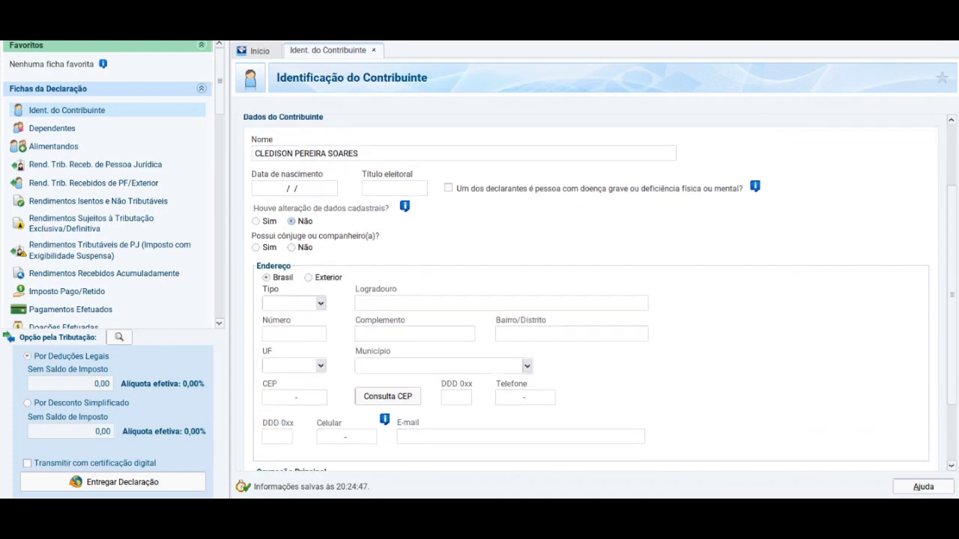
pyautogui.scroll(-5, 591, 293)
pyautogui.scroll(-1, 590, 293)
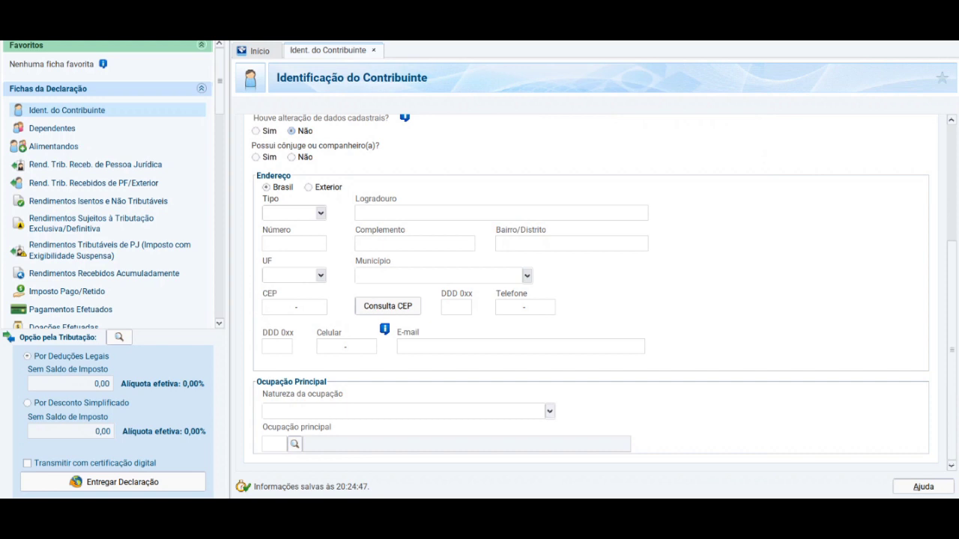
pyautogui.click(550, 412)
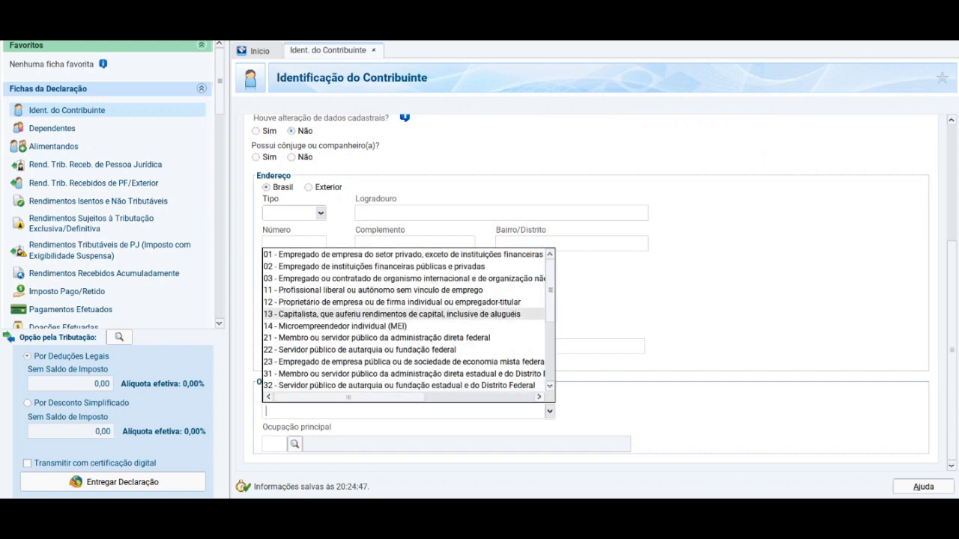
pyautogui.scroll(-1, 405, 313)
pyautogui.scroll(-3, 405, 322)
pyautogui.scroll(3, 405, 323)
pyautogui.scroll(2, 405, 323)
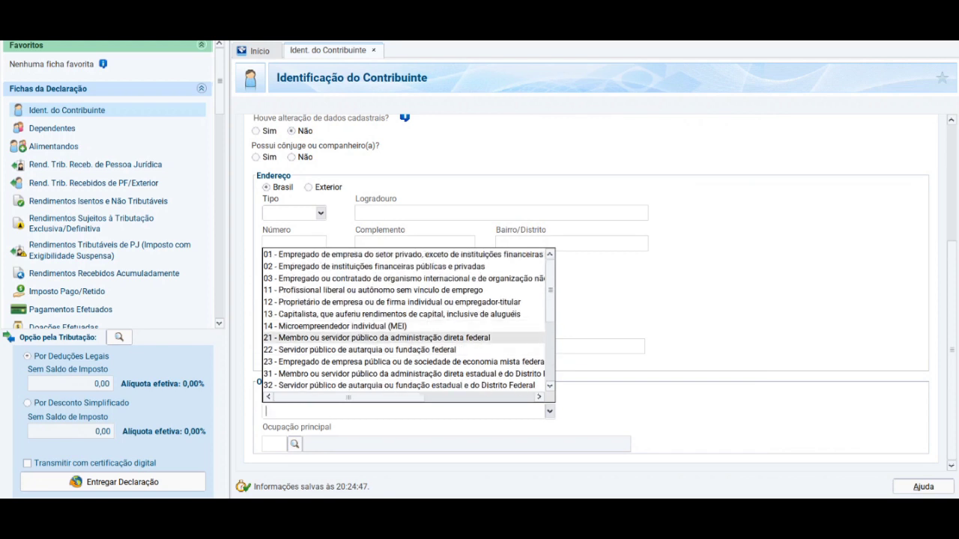
pyautogui.scroll(-4, 404, 322)
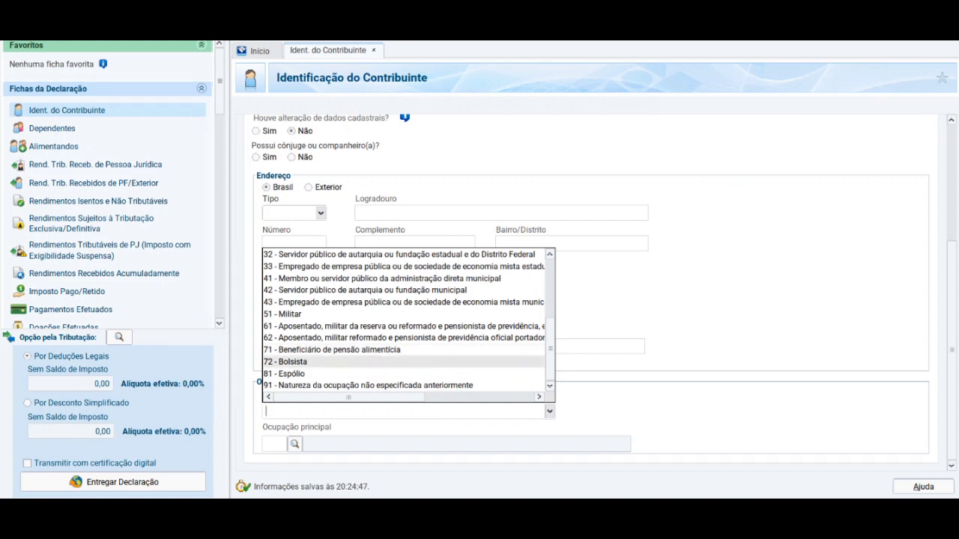
pyautogui.scroll(4, 405, 323)
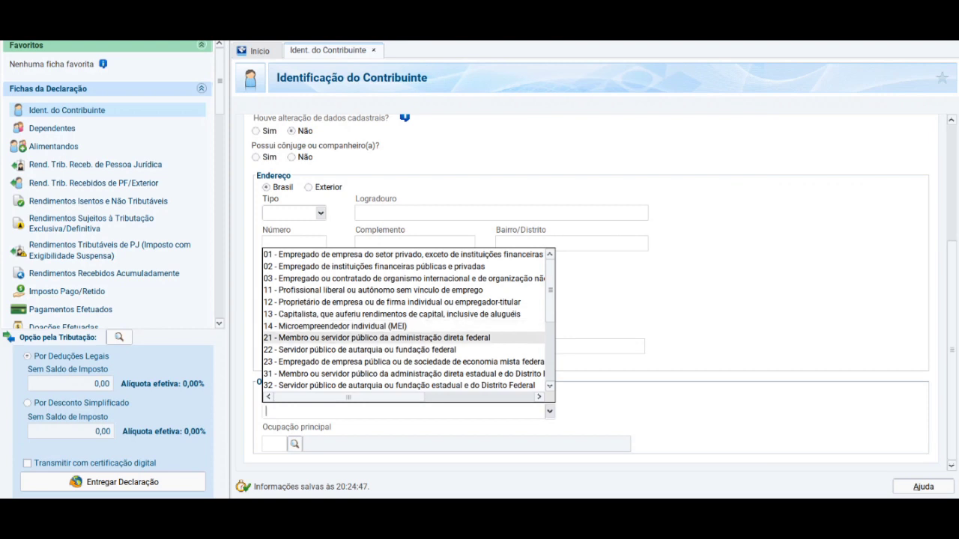
pyautogui.scroll(-3, 405, 322)
pyautogui.scroll(3, 404, 326)
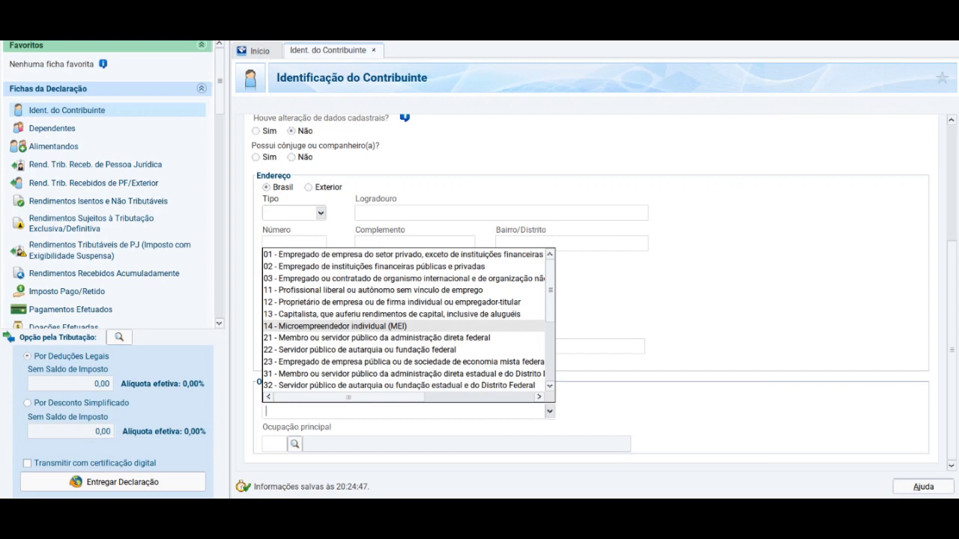
pyautogui.write('PRO')
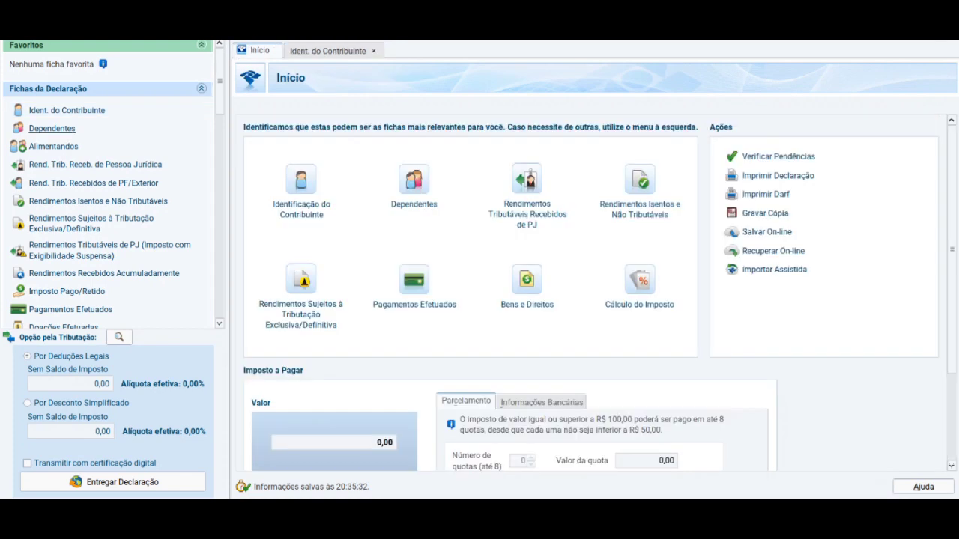
# - Add a new dependent in Dependentes and select type 11, partner or spouse
pyautogui.click(414, 180)
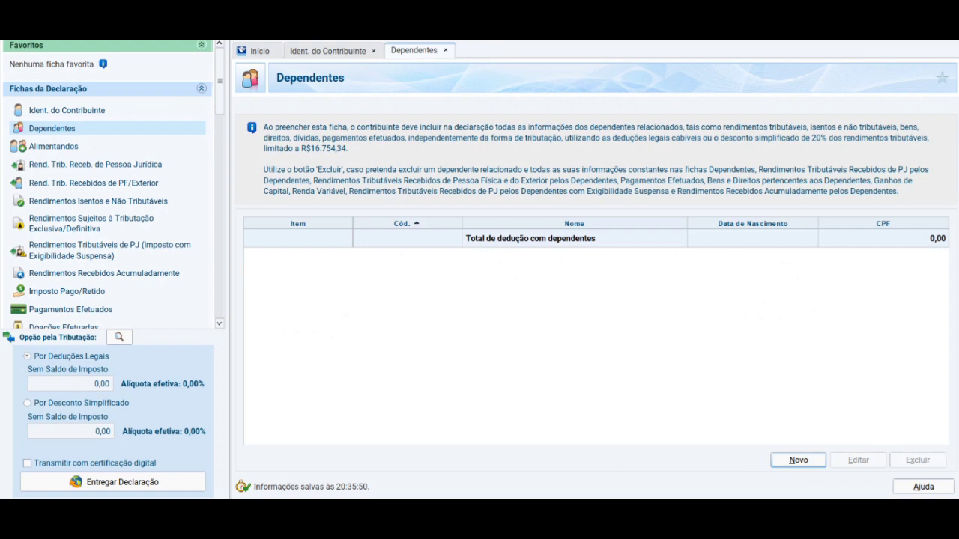
pyautogui.press('Return')
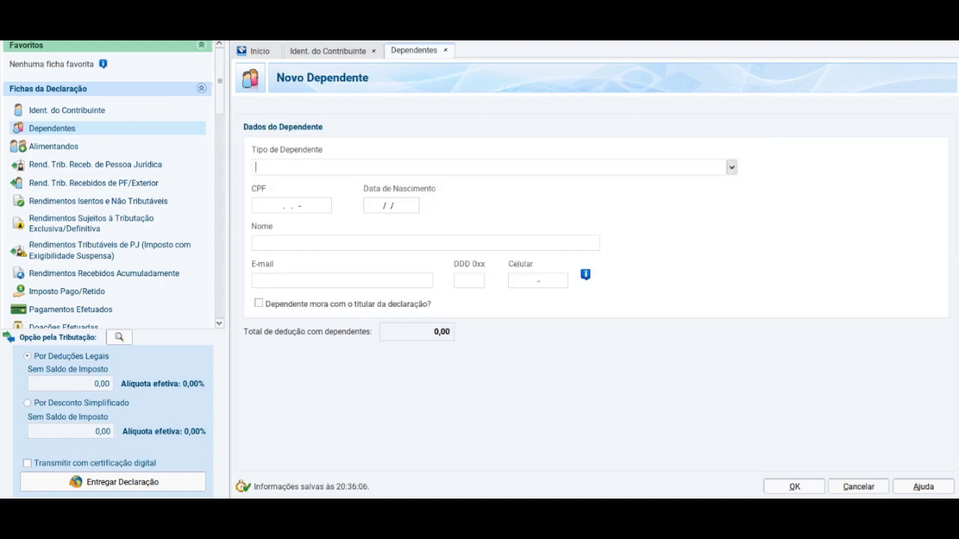
pyautogui.hotkey('alt', 'Down')
pyautogui.press('Down')
pyautogui.press('Down')
pyautogui.press('Up')
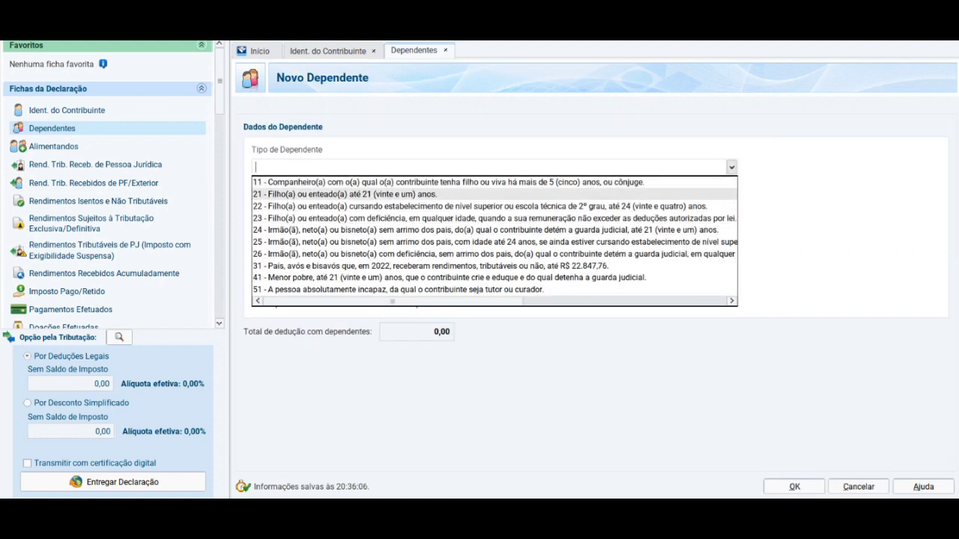
pyautogui.press('Up')
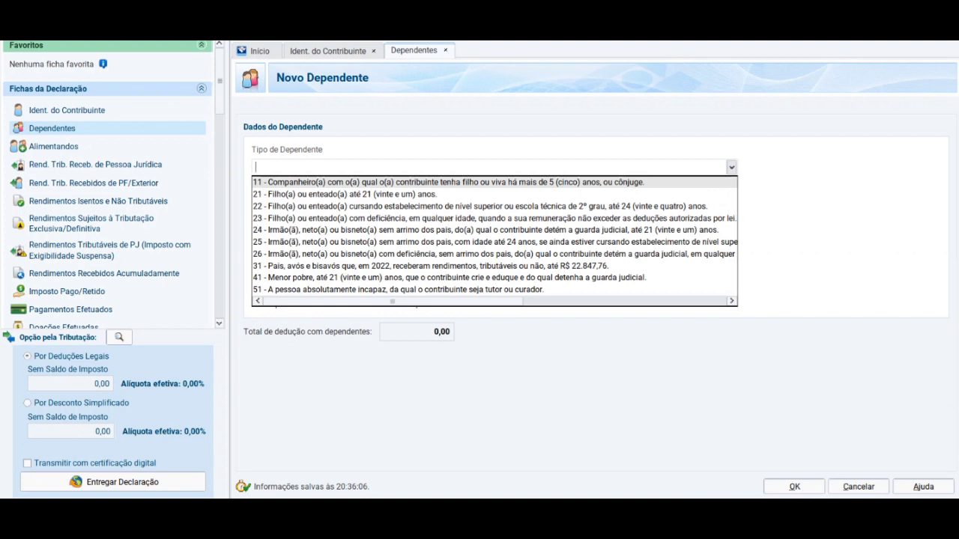
pyautogui.press('Down')
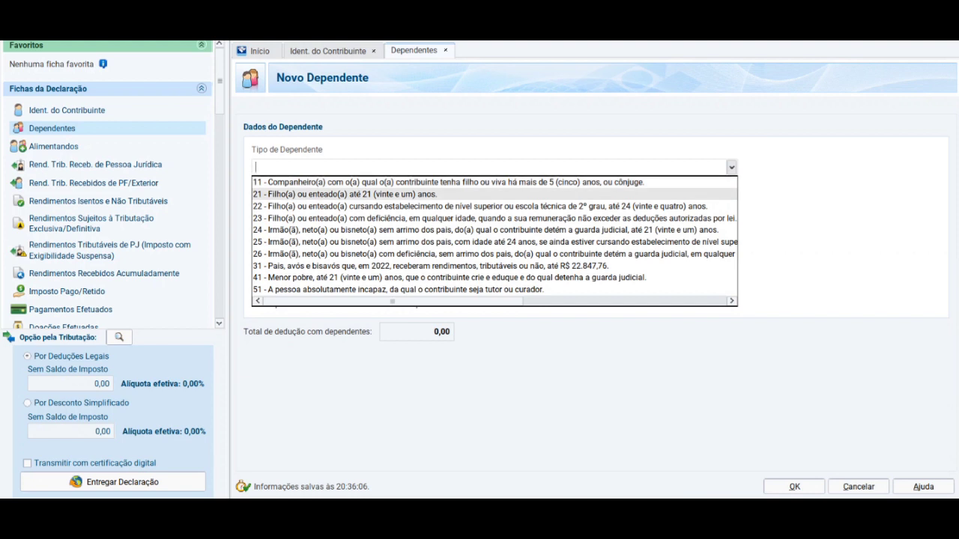
pyautogui.press('Down')
pyautogui.press('Down')
pyautogui.press('Up')
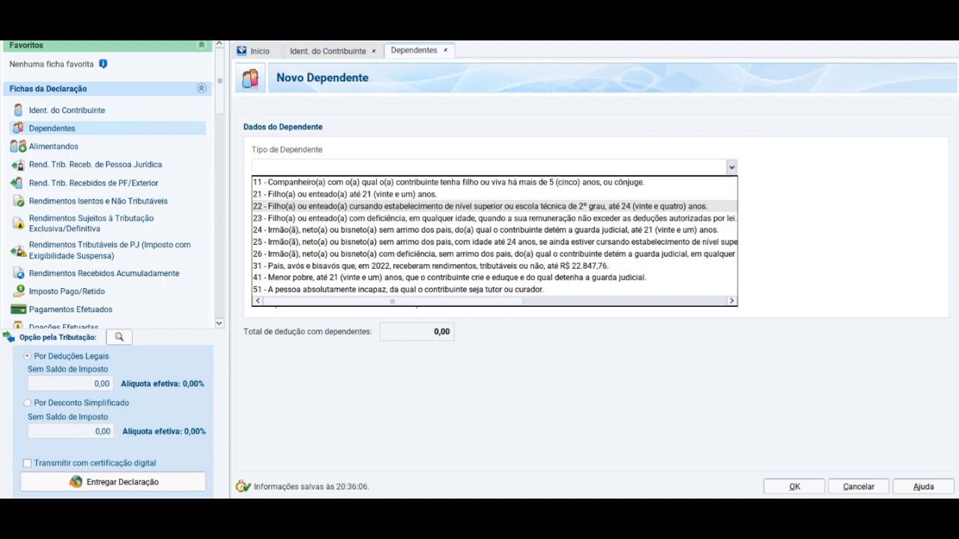
pyautogui.press('Down')
pyautogui.press('Down')
pyautogui.press('Down')
pyautogui.press('Right')
pyautogui.press('Down')
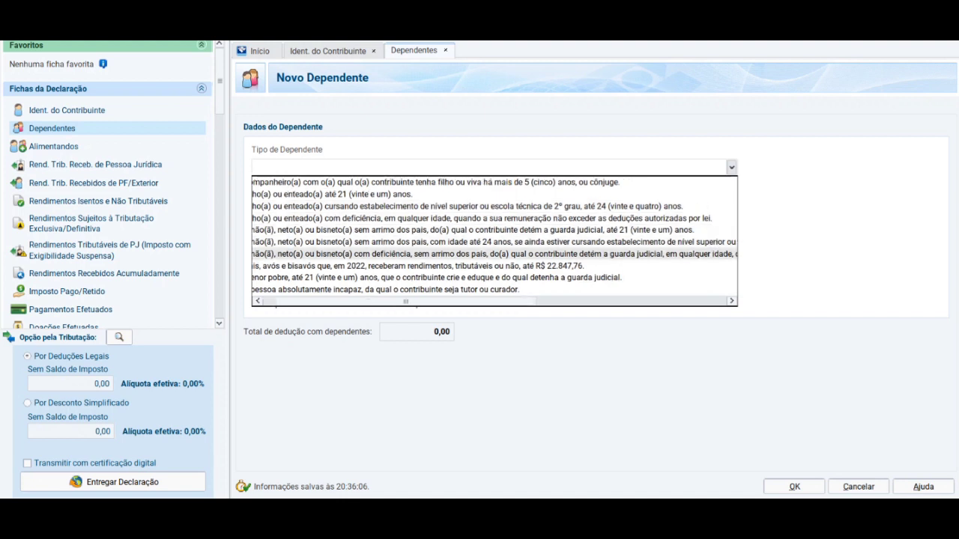
pyautogui.press('Down')
pyautogui.press('Down')
pyautogui.press('Down')
pyautogui.press('Left')
pyautogui.press('Left')
pyautogui.press('Right')
pyautogui.press('Right')
pyautogui.press('Left')
pyautogui.press('Left')
pyautogui.press('Up')
pyautogui.press('Up')
pyautogui.press('Up')
pyautogui.press('Up')
pyautogui.press('Up')
pyautogui.press('Up')
pyautogui.press('Up')
pyautogui.press('Up')
pyautogui.press('Up')
pyautogui.press('Up')
pyautogui.press('Down')
pyautogui.press('Down')
pyautogui.press('Down')
pyautogui.press('Down')
pyautogui.press('Up')
pyautogui.press('Up')
pyautogui.press('Up')
pyautogui.press('Up')
pyautogui.press('Return')
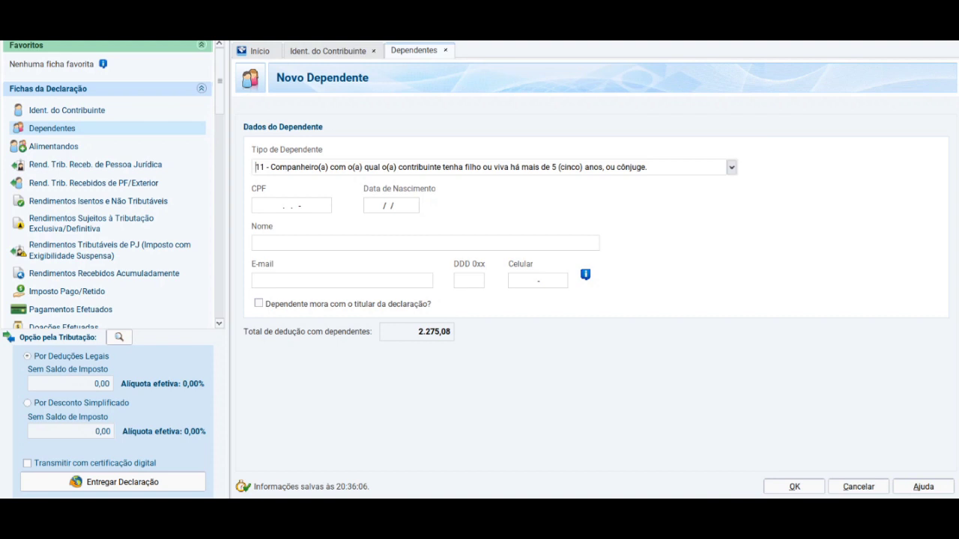
# - Switch the dependent type to 21, child up to 21, then back to 11
pyautogui.click(731, 167)
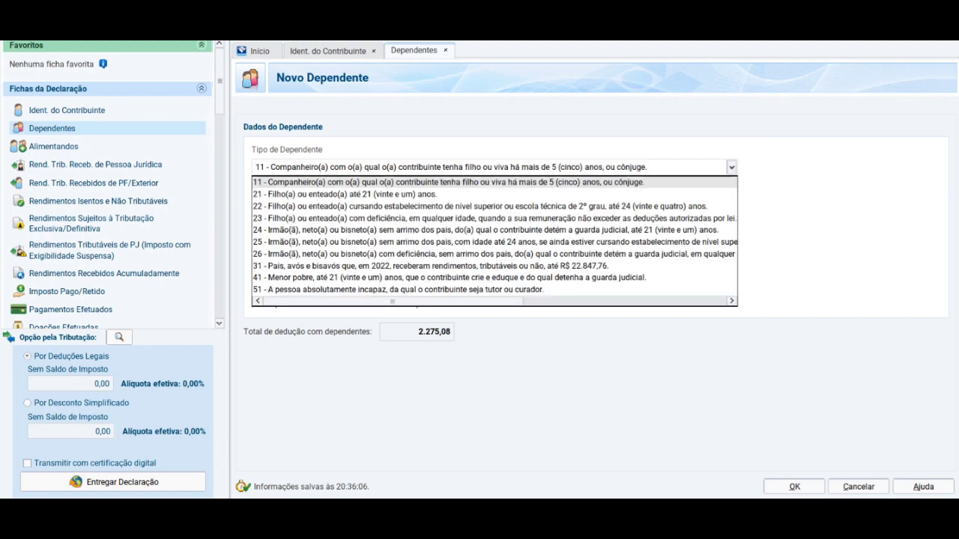
pyautogui.press('Return')
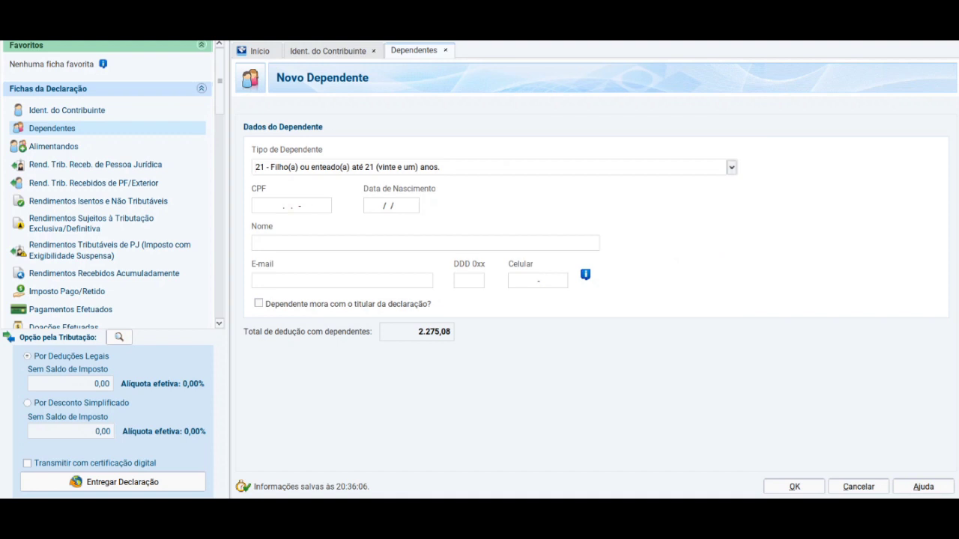
pyautogui.click(731, 167)
pyautogui.click(449, 180)
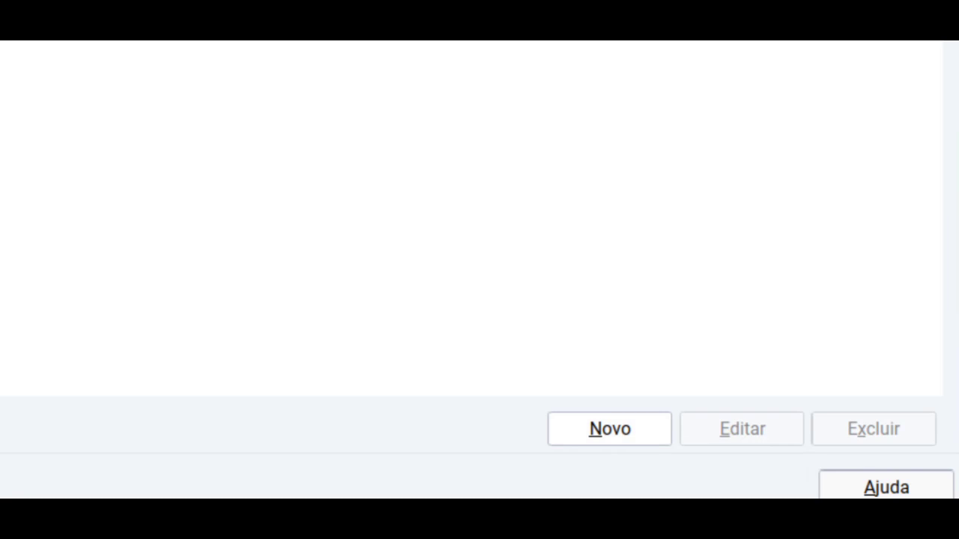
# - Add a type 21 child dependent who lives with the filer and enter the dependent's name
pyautogui.click(610, 430)
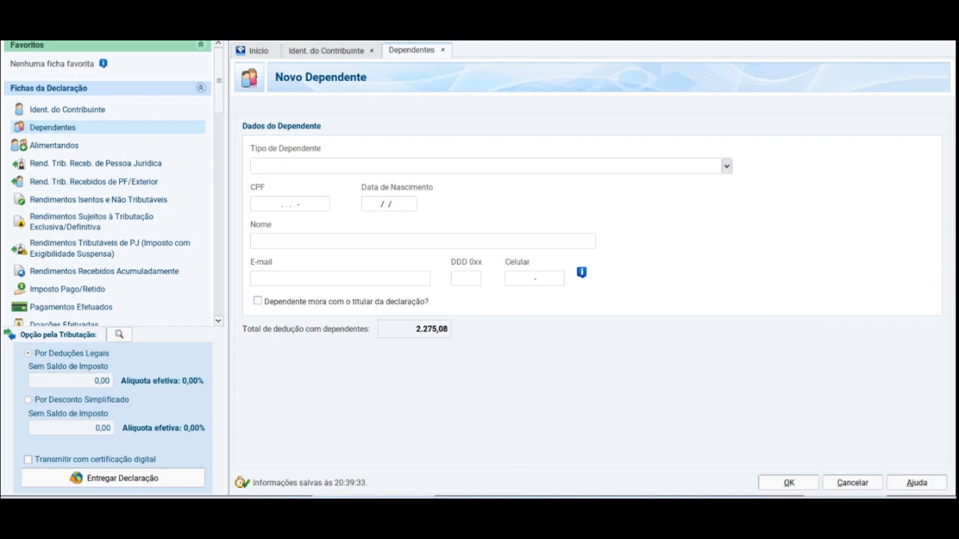
pyautogui.click(726, 166)
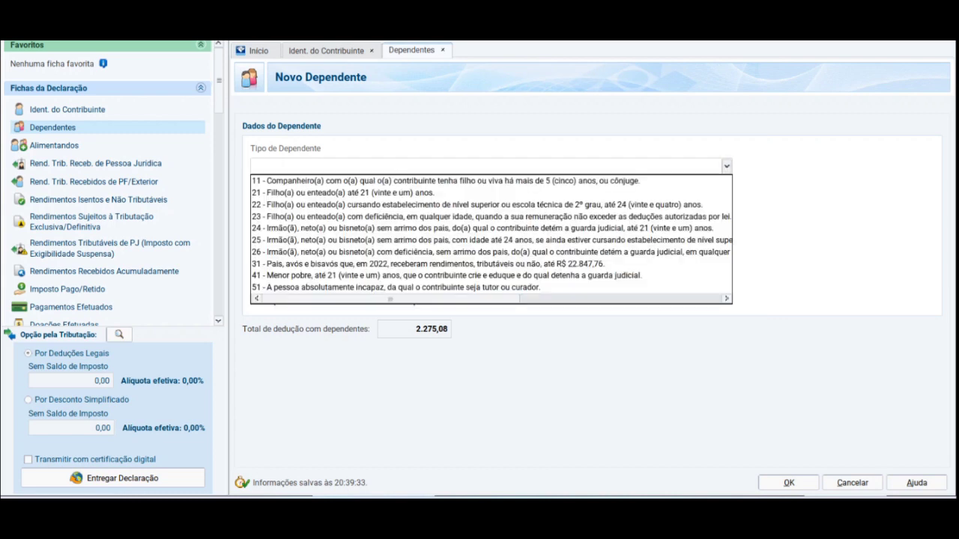
pyautogui.press('Down')
pyautogui.press('Down')
pyautogui.press('Return')
pyautogui.press('Tab')
pyautogui.press('Tab')
pyautogui.press('Tab')
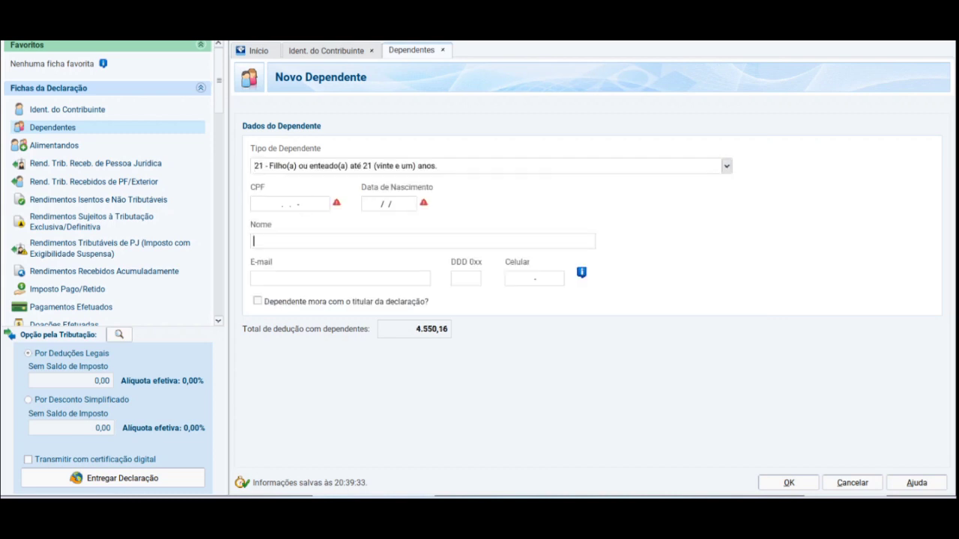
pyautogui.press('Tab')
pyautogui.press('Tab')
pyautogui.click(257, 301)
pyautogui.click(299, 241)
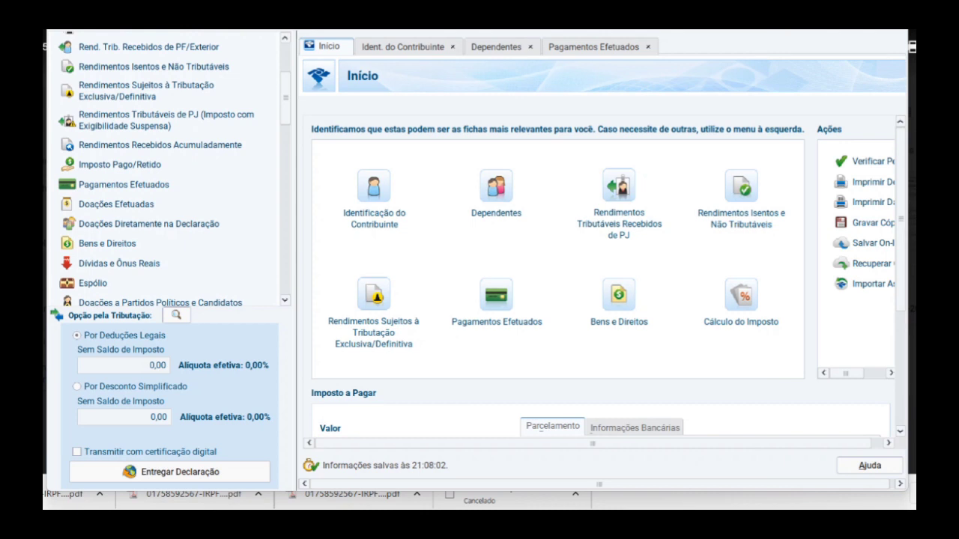
# - Start a Rend. Trib. Receb. de PJ entry with the payer's CNPJ, then reach Pagamentos Efetuados
pyautogui.click(619, 186)
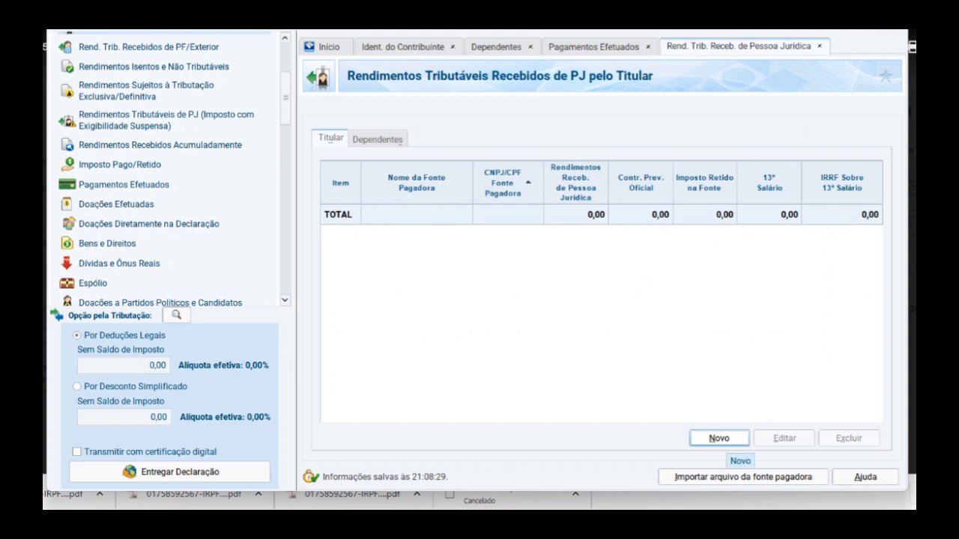
pyautogui.click(718, 439)
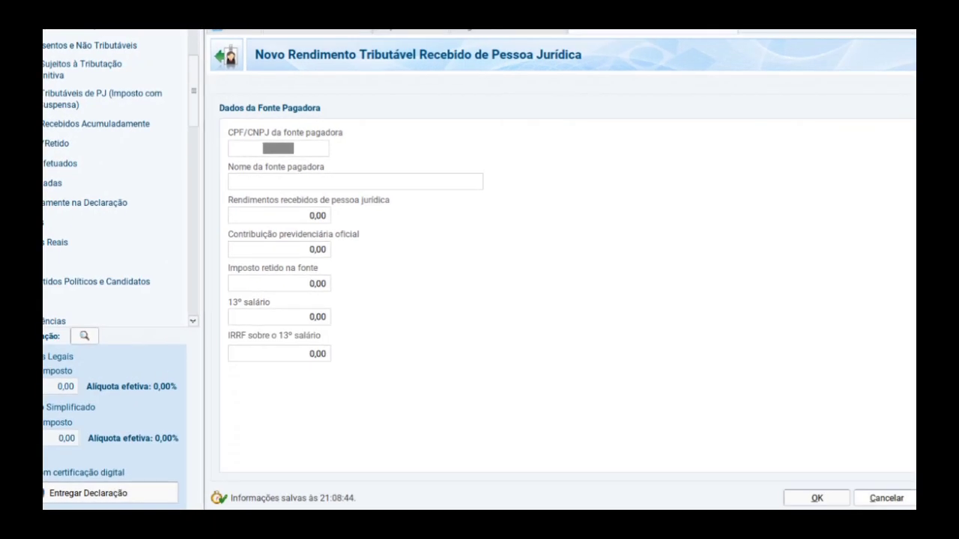
pyautogui.press('Tab')
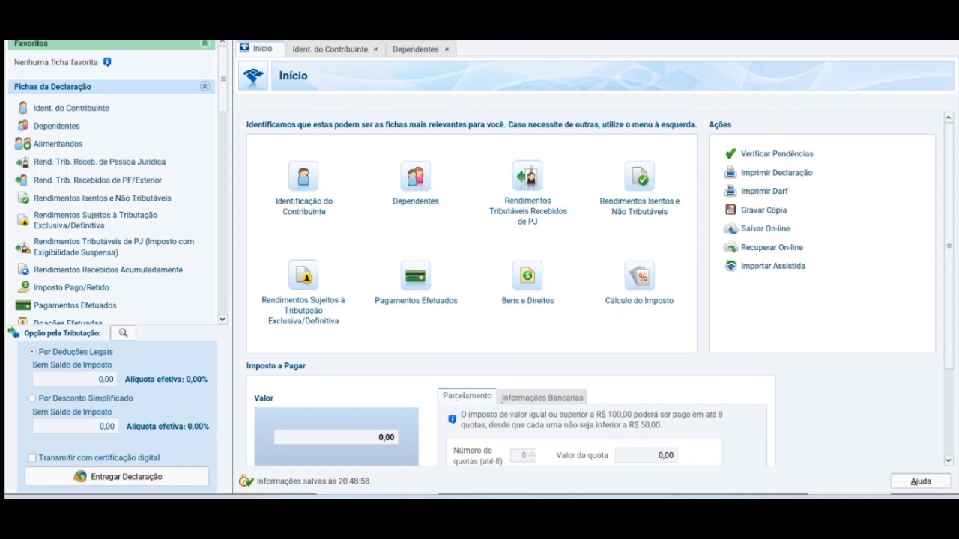
pyautogui.click(415, 278)
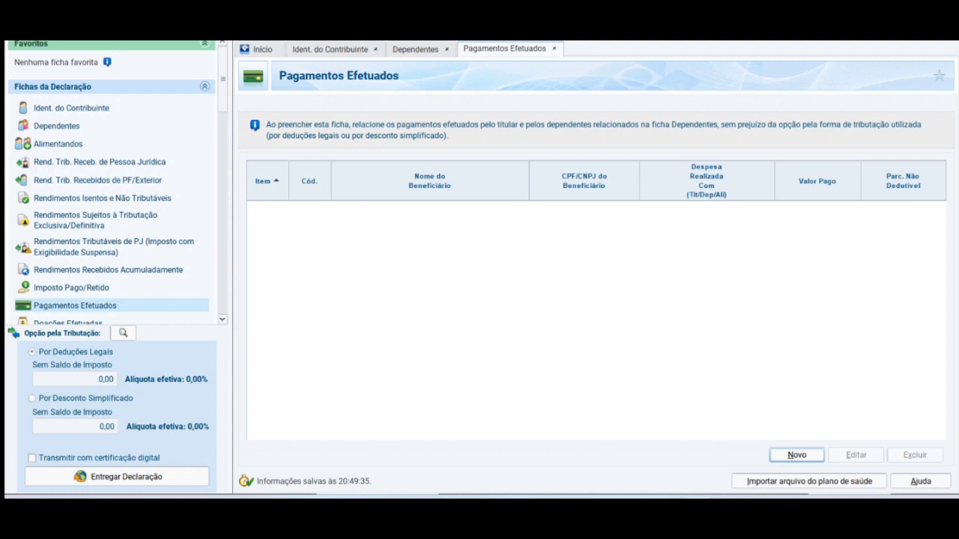
# - Add a new payment and clear the Código field to list all payment codes
pyautogui.press('Return')
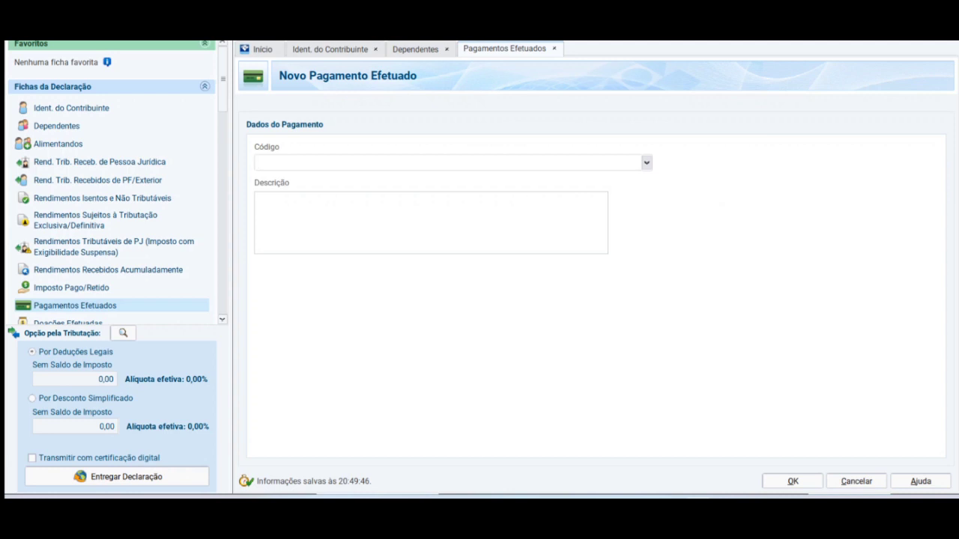
pyautogui.click(647, 162)
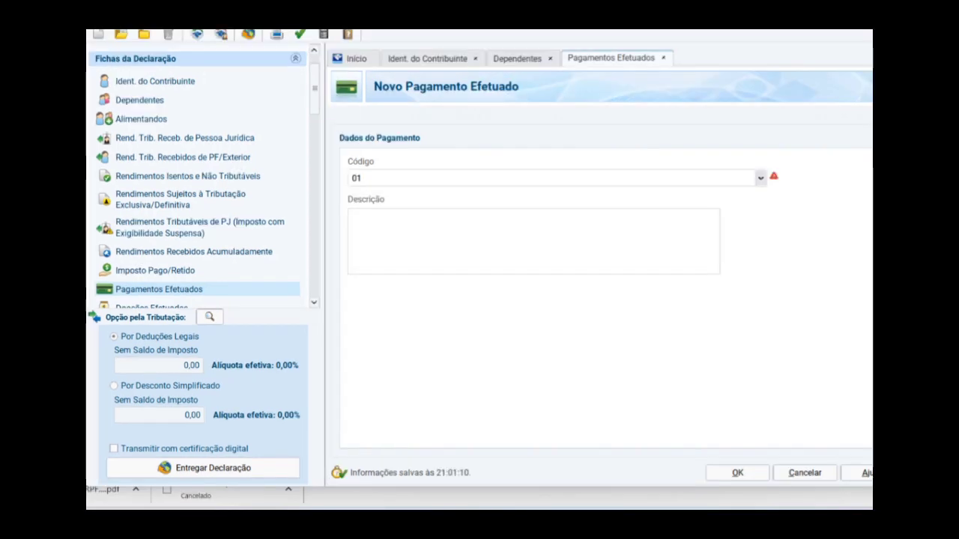
pyautogui.click(761, 178)
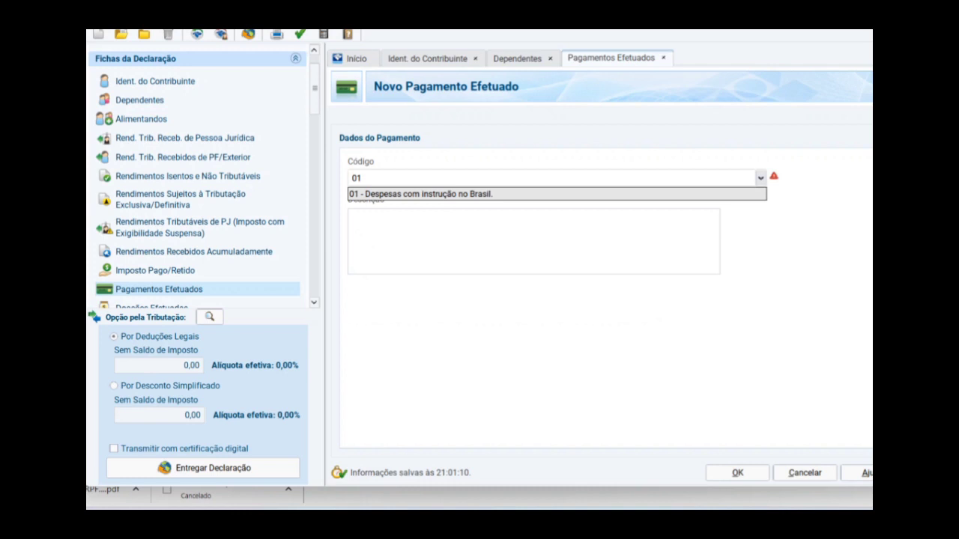
pyautogui.click(760, 178)
pyautogui.click(761, 178)
pyautogui.click(361, 178)
pyautogui.press('BackSpace')
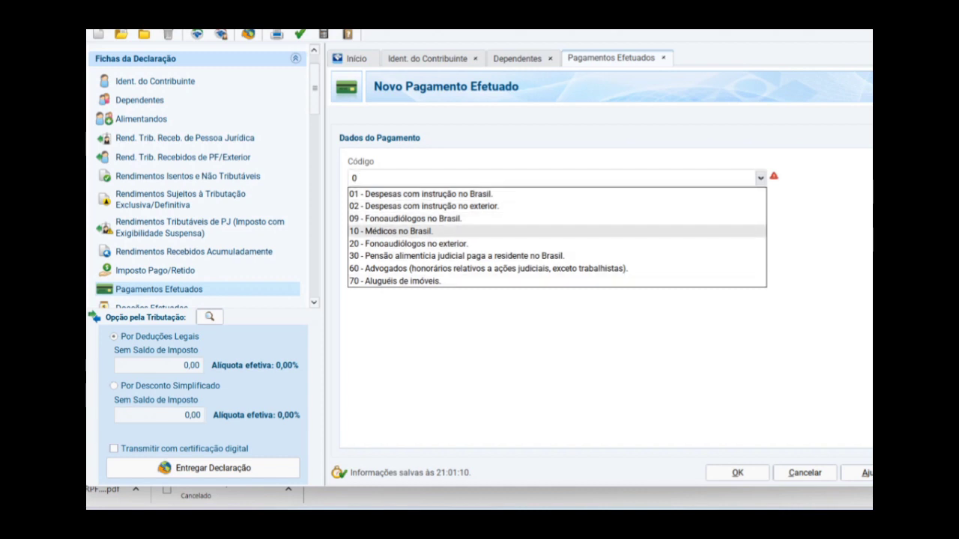
# - Set the payment code to 10 - Médicos no Brasil
pyautogui.click(392, 231)
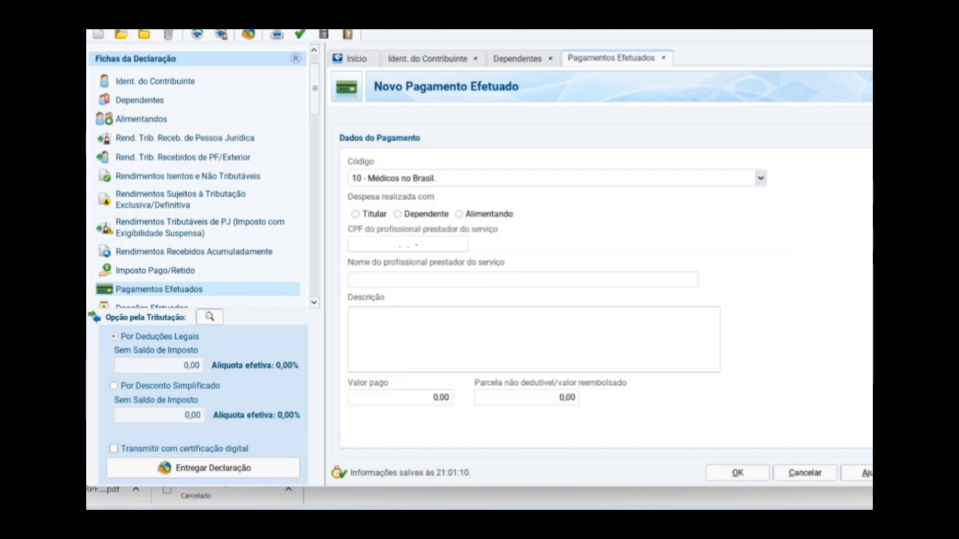
pyautogui.click(761, 178)
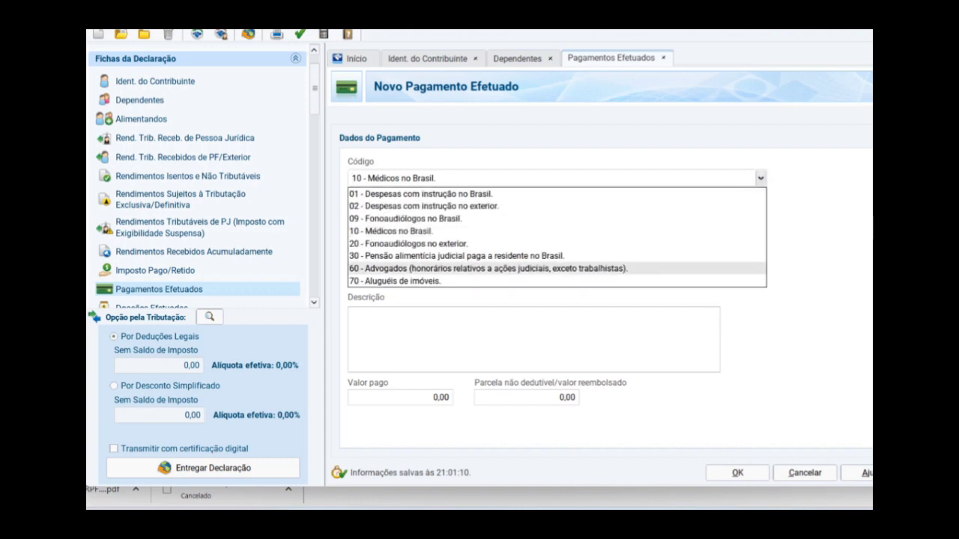
pyautogui.press('Up')
pyautogui.press('Up')
pyautogui.press('Up')
pyautogui.press('Up')
pyautogui.press('Up')
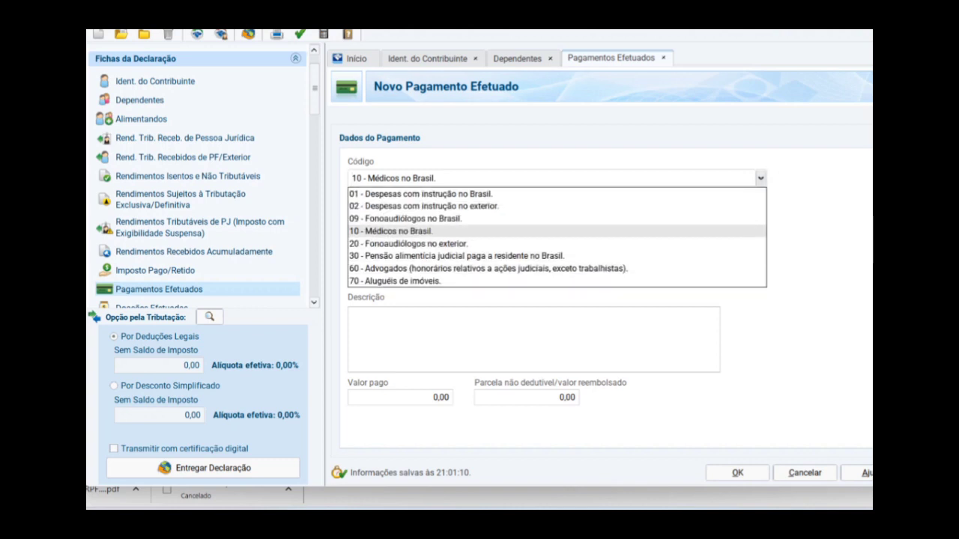
pyautogui.press('Up')
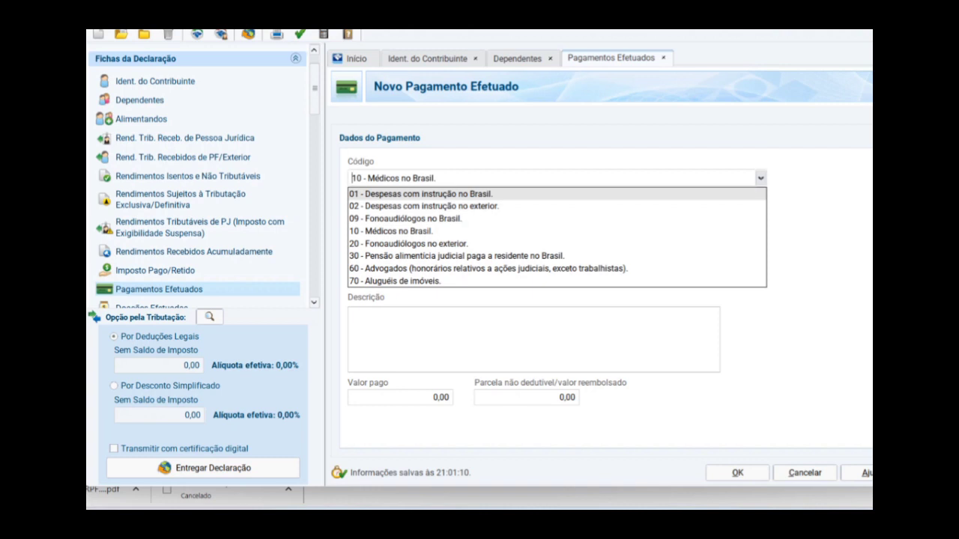
pyautogui.click(392, 232)
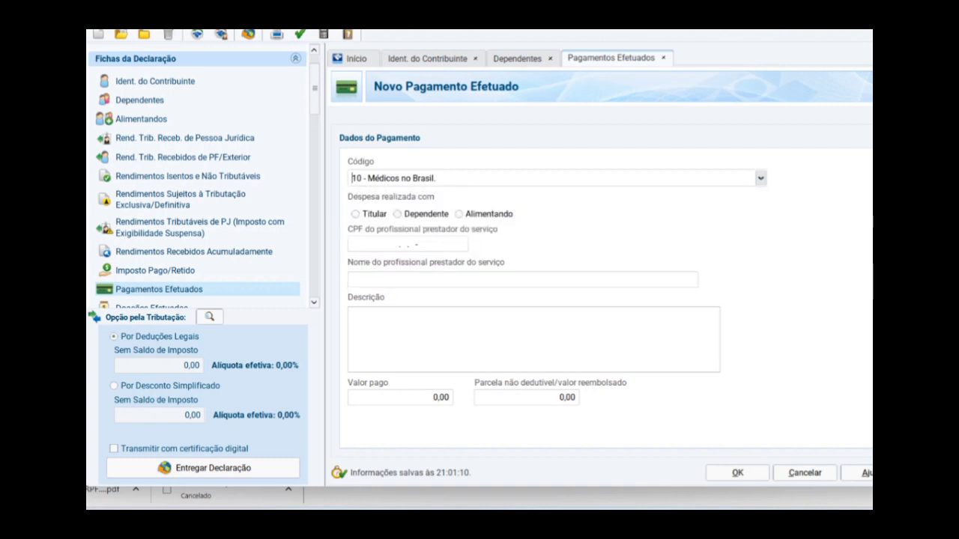
# - Try the Titular, Dependente and Alimentando beneficiary options, raising the Alimentando warning
pyautogui.click(356, 214)
pyautogui.click(398, 214)
pyautogui.click(459, 214)
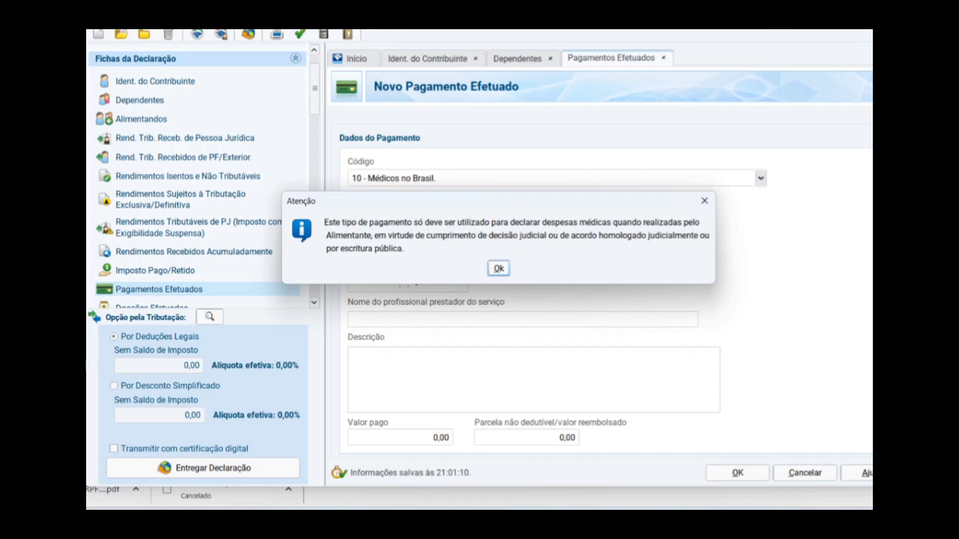
# - Dismiss the Alimentando warning and assign the medical expense to a dependent
pyautogui.click(705, 201)
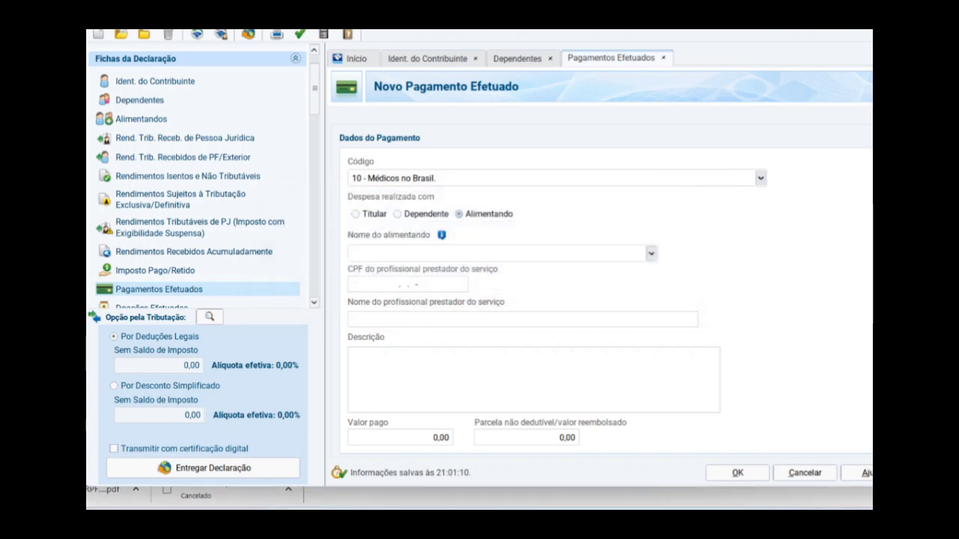
pyautogui.click(459, 214)
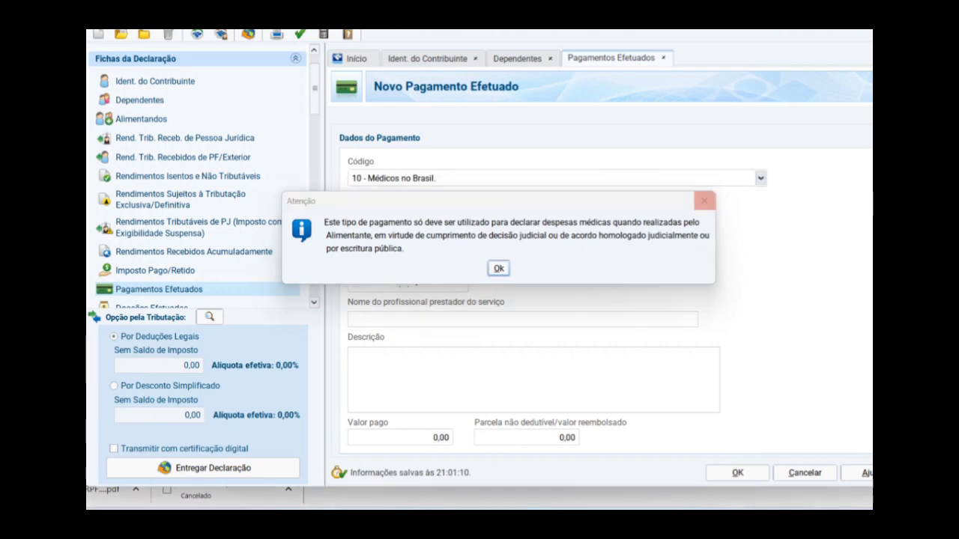
pyautogui.click(704, 201)
pyautogui.click(397, 213)
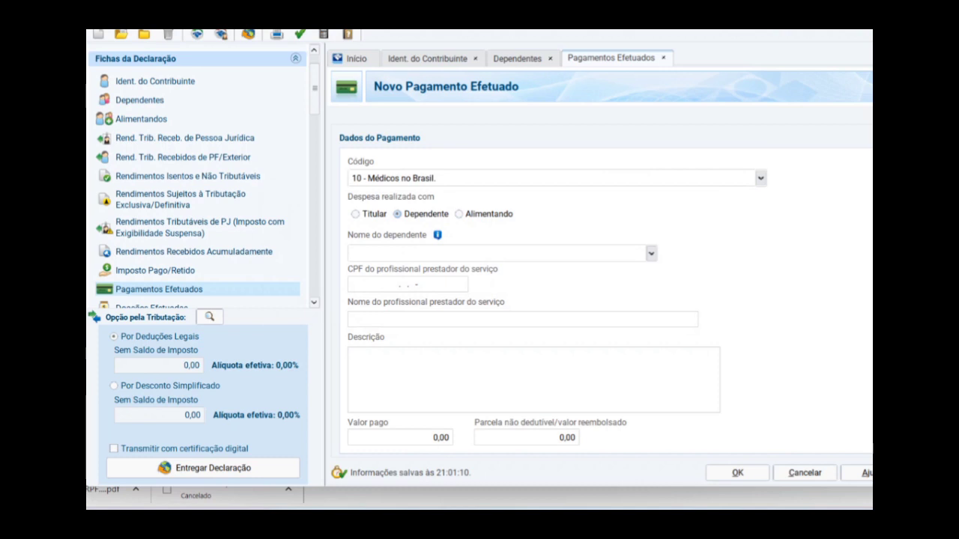
# - Fill in the dependent's name, the provider's CPF and the amount paid
pyautogui.click(498, 253)
pyautogui.press('Tab')
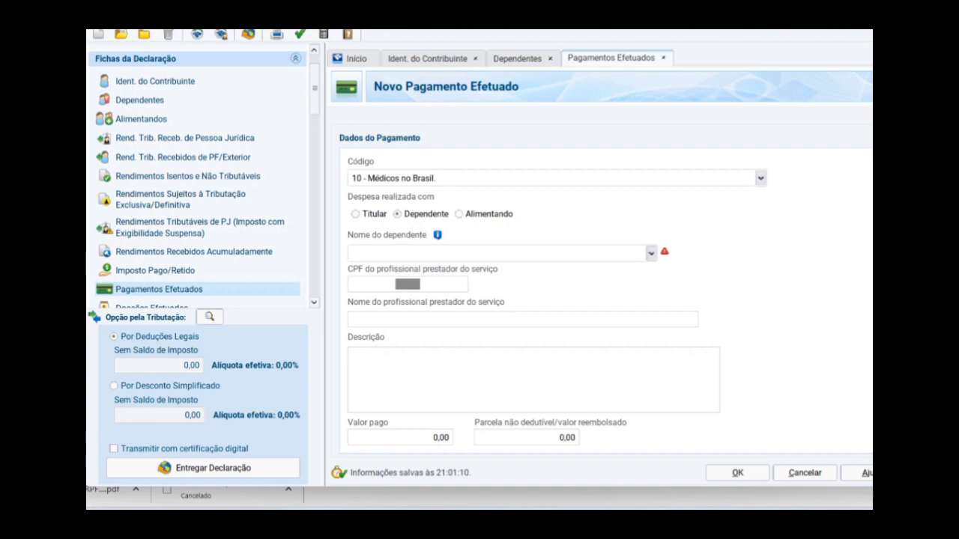
pyautogui.click(401, 438)
pyautogui.press('Tab')
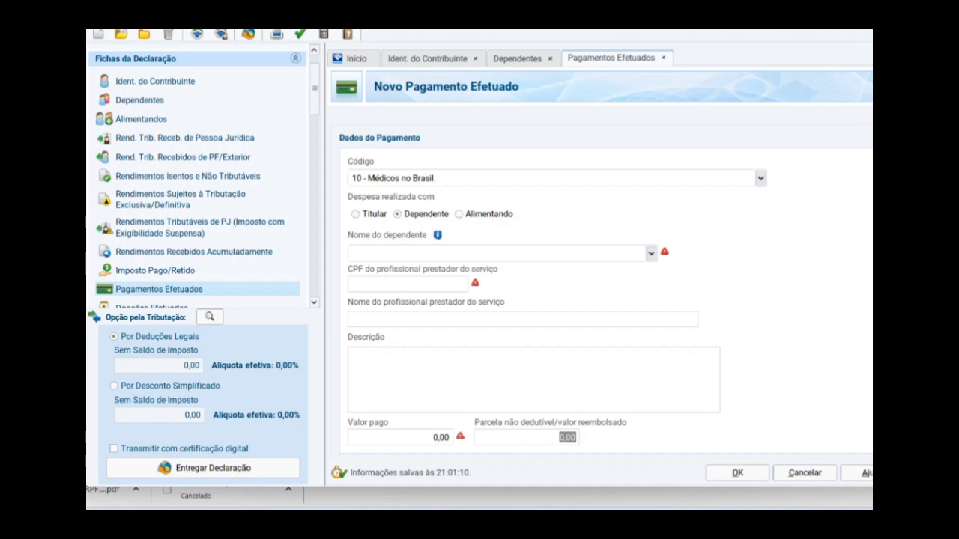
pyautogui.press('Tab')
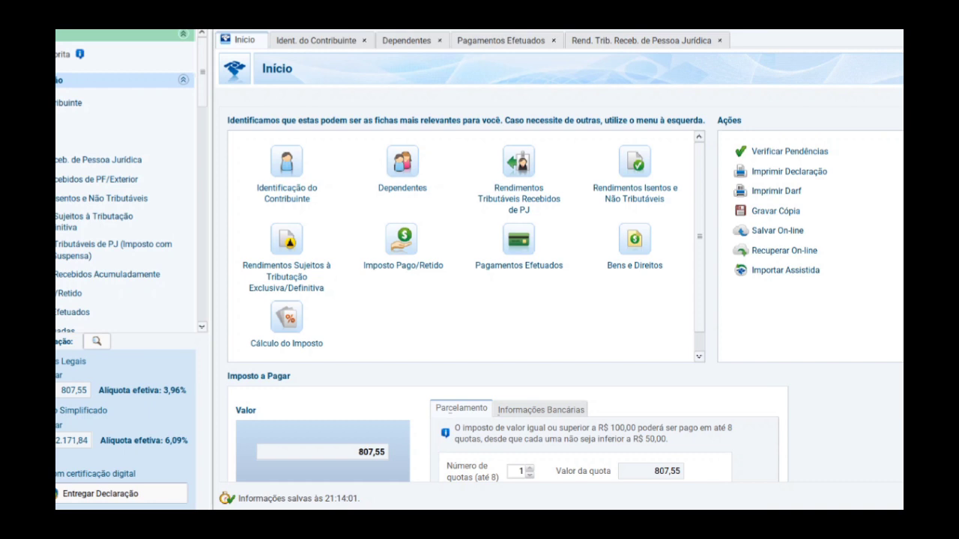
# - Add a Bens e Direitos asset: group 01 - Bens Imóveis, code 01 - Prédio residencial
pyautogui.click(635, 239)
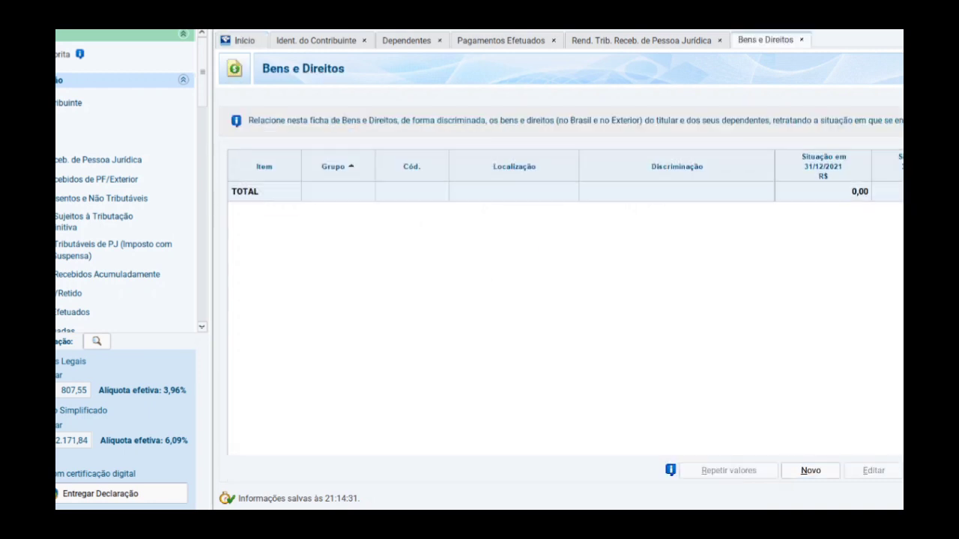
pyautogui.press('Return')
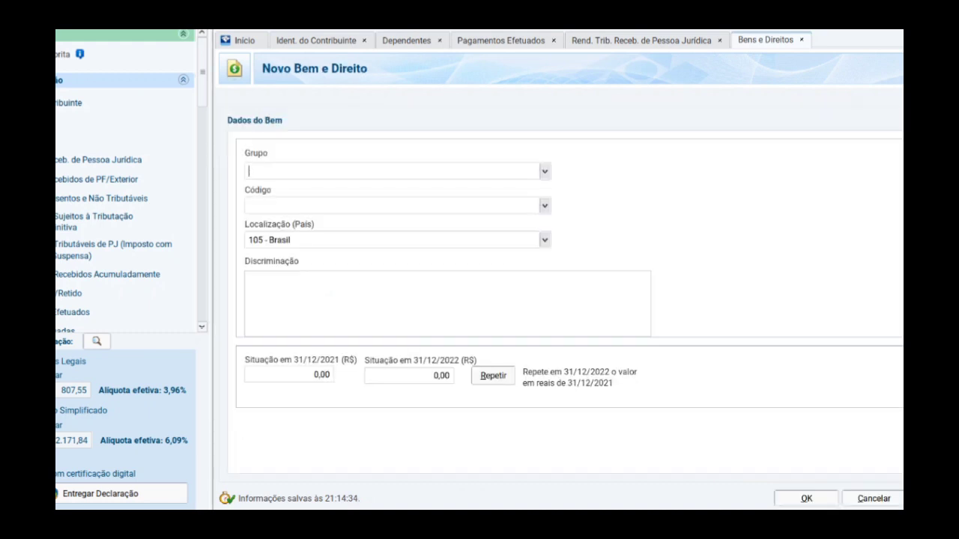
pyautogui.click(545, 171)
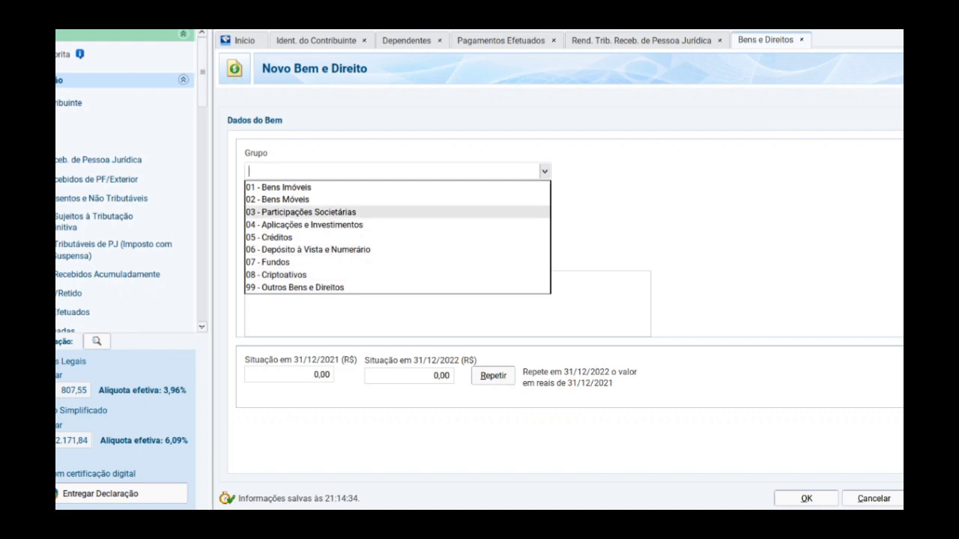
pyautogui.click(278, 187)
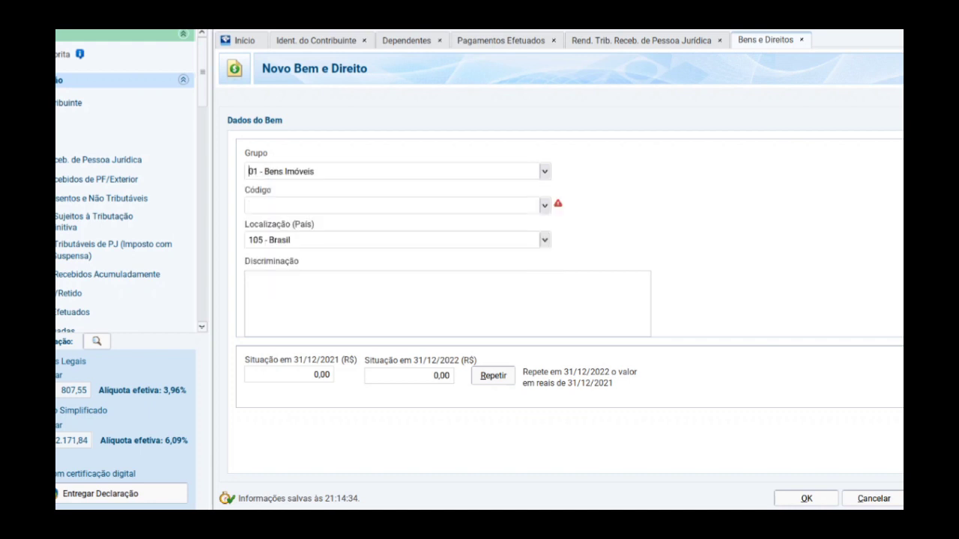
pyautogui.click(544, 206)
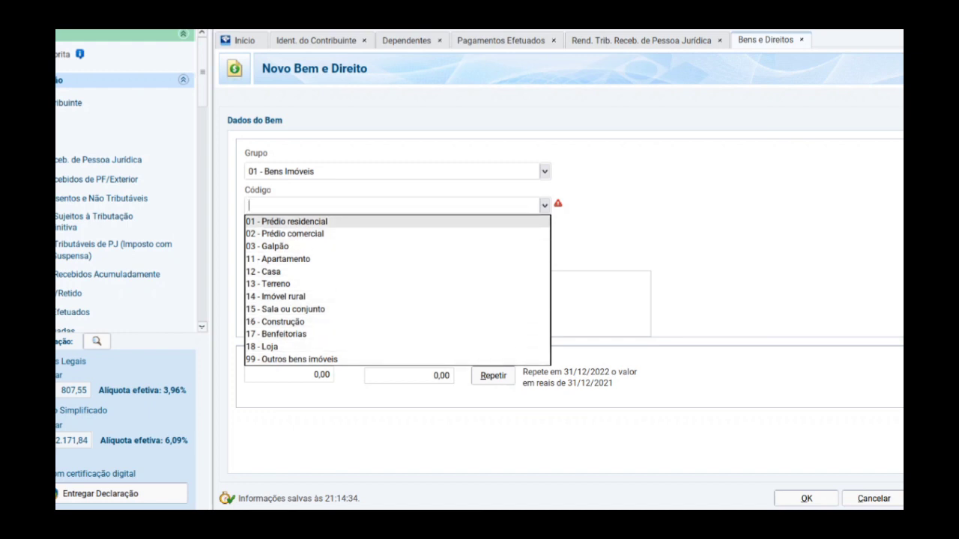
pyautogui.press('Return')
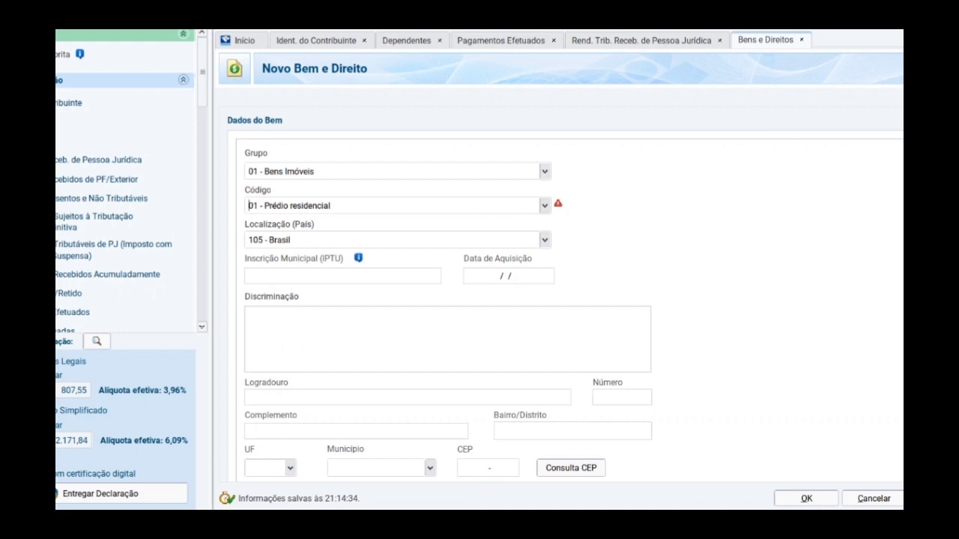
pyautogui.scroll(-1, 558, 299)
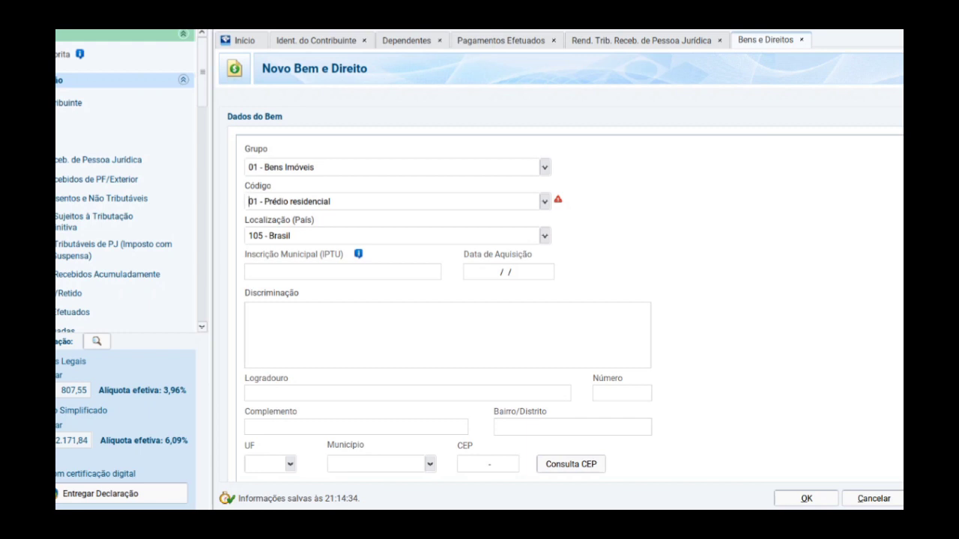
# - Switch the asset to group 02 - Bens Móveis with code 01 - Veículo automotor terrestre
pyautogui.hotkey('shift', 'Tab')
pyautogui.press('Down')
pyautogui.press('Down')
pyautogui.press('Return')
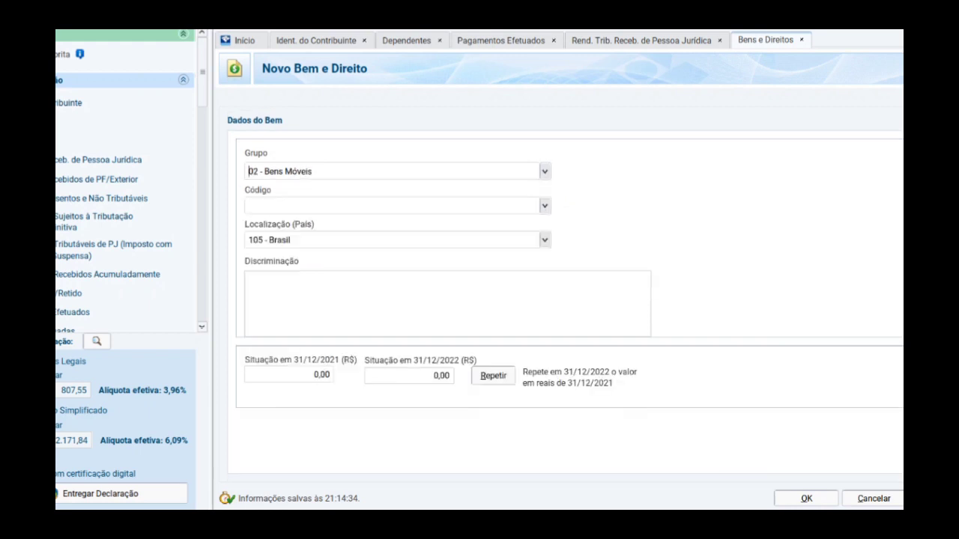
pyautogui.click(250, 205)
pyautogui.hotkey('alt', 'Down')
pyautogui.press('Down')
pyautogui.press('Up')
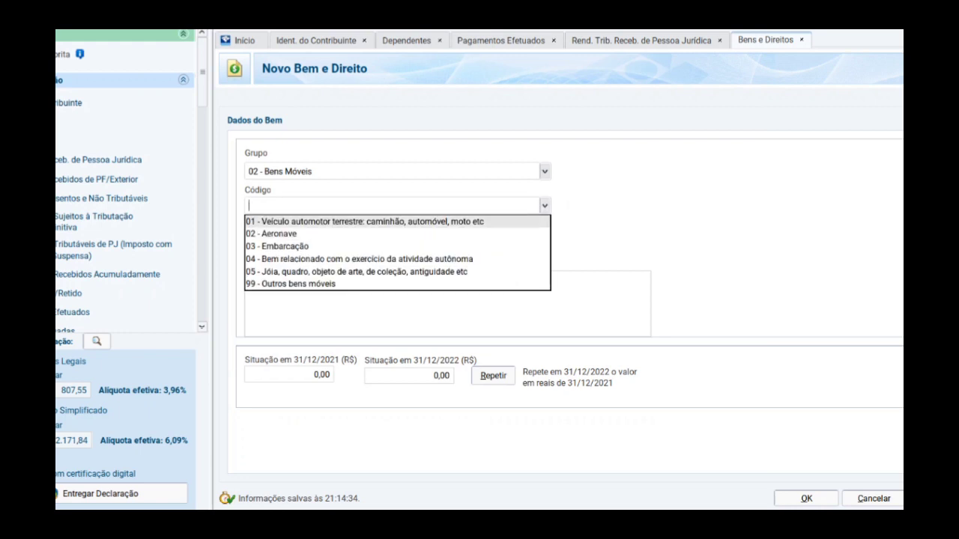
pyautogui.press('Return')
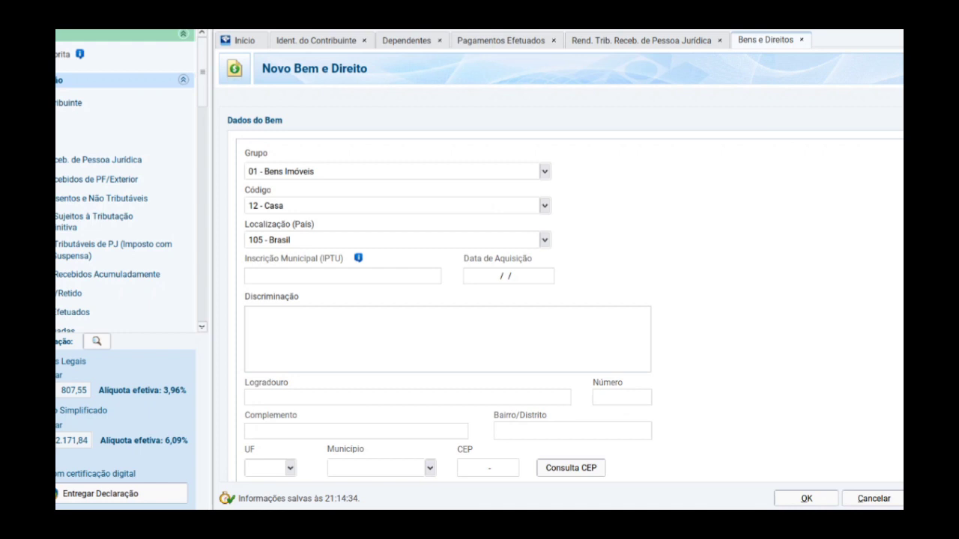
# - Set the property code to 12 - Casa with 250 m² area, registered at the registry office
pyautogui.click(545, 206)
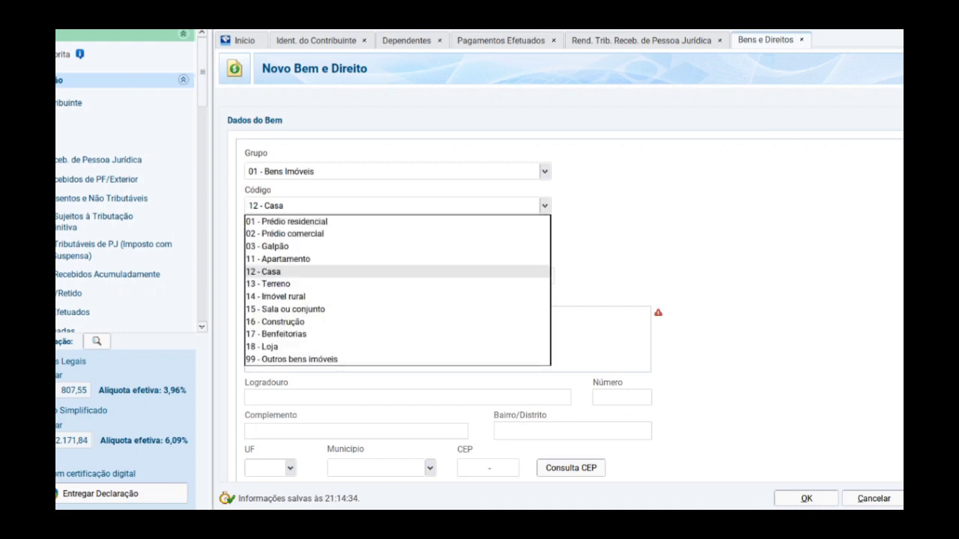
pyautogui.press('Down')
pyautogui.press('Down')
pyautogui.press('Down')
pyautogui.press('Up')
pyautogui.press('Up')
pyautogui.press('Up')
pyautogui.press('Return')
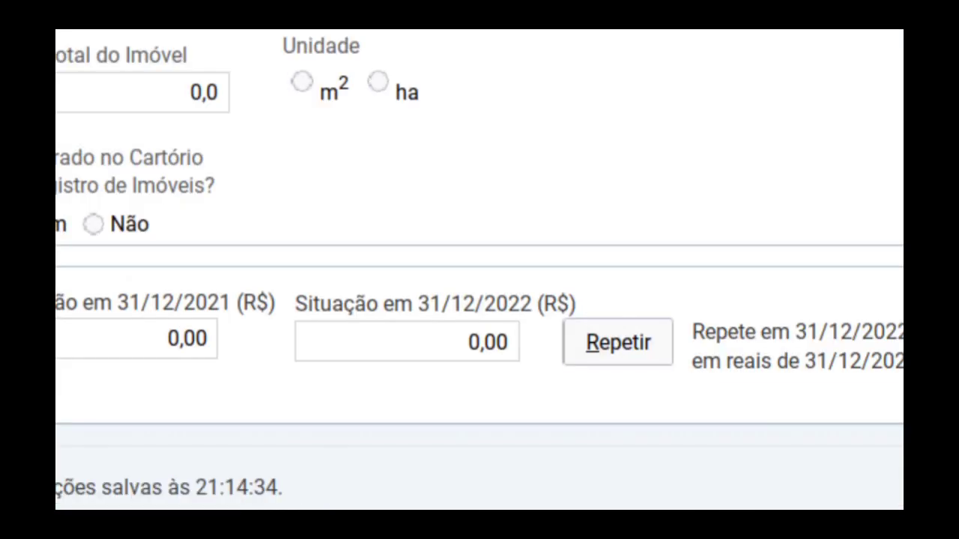
pyautogui.press('Tab')
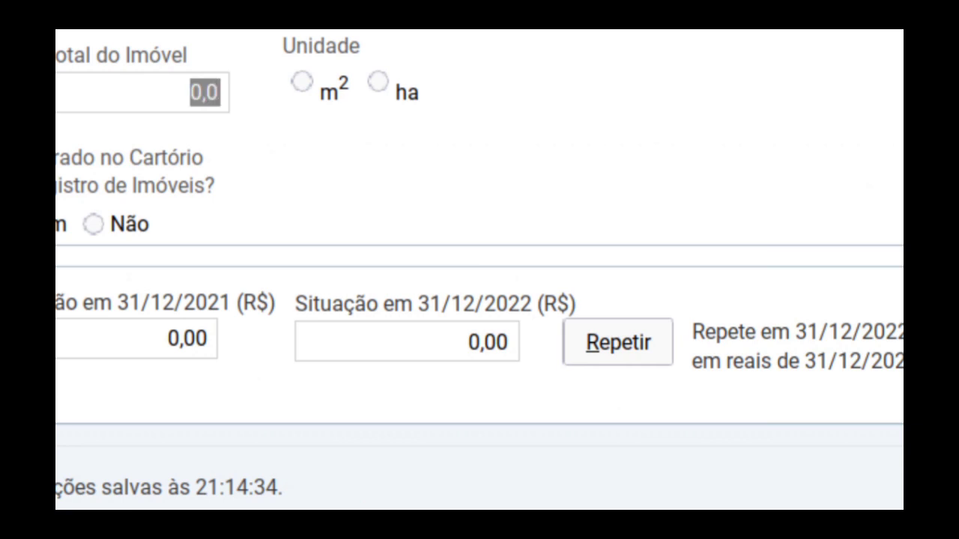
pyautogui.write('250')
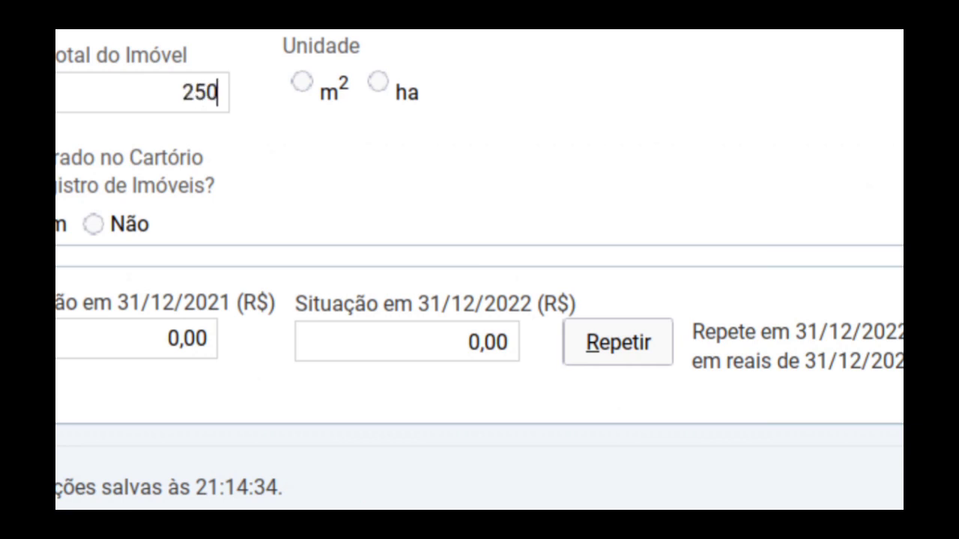
pyautogui.click(301, 82)
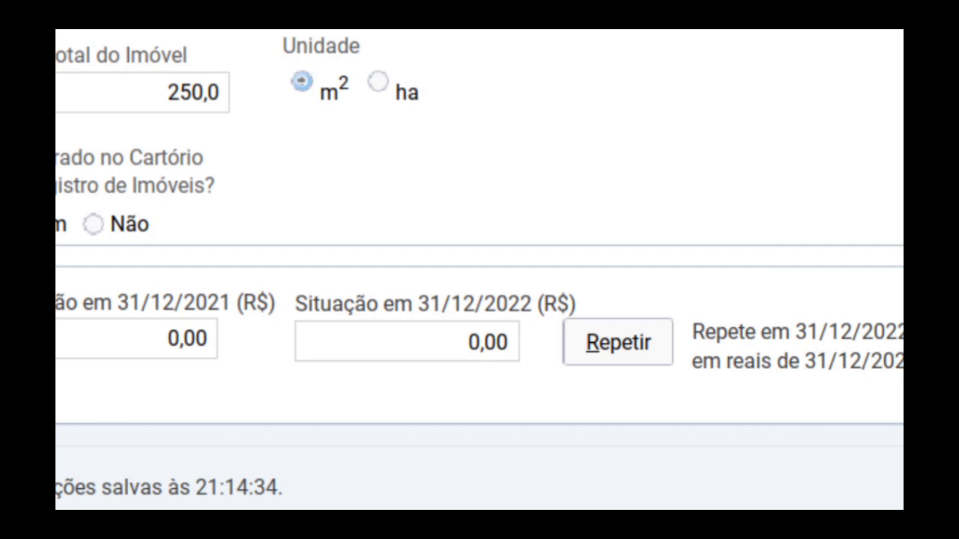
pyautogui.click(60, 224)
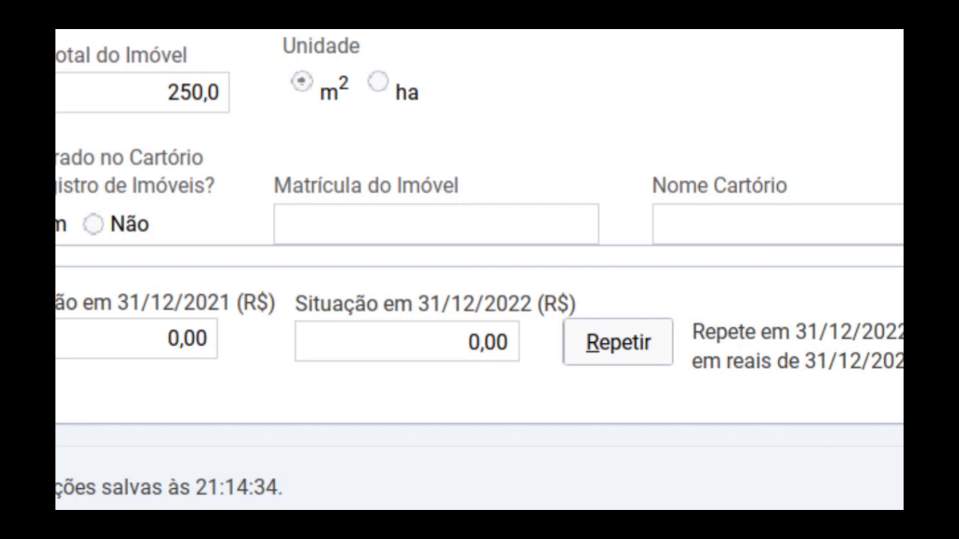
# - Enter R$ 50.000,00 for 31/12/2021 and R$ 60.000,00 for 31/12/2022, correcting a mistyped 2022 amount
pyautogui.click(187, 339)
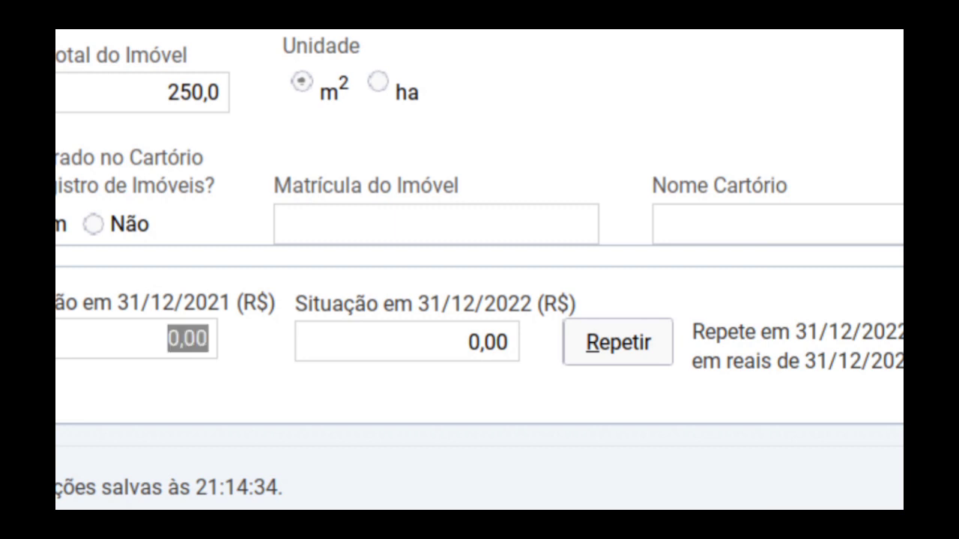
pyautogui.write('50')
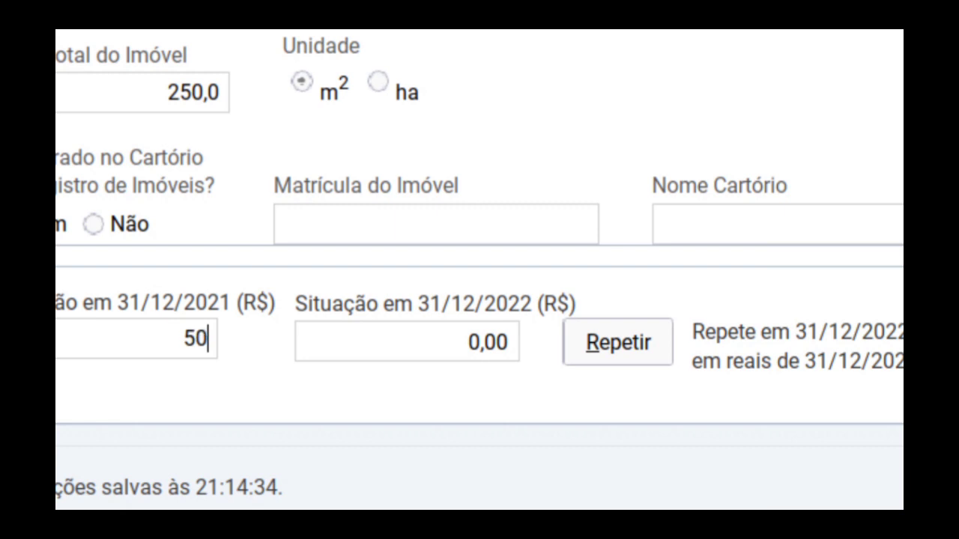
pyautogui.write('.00000')
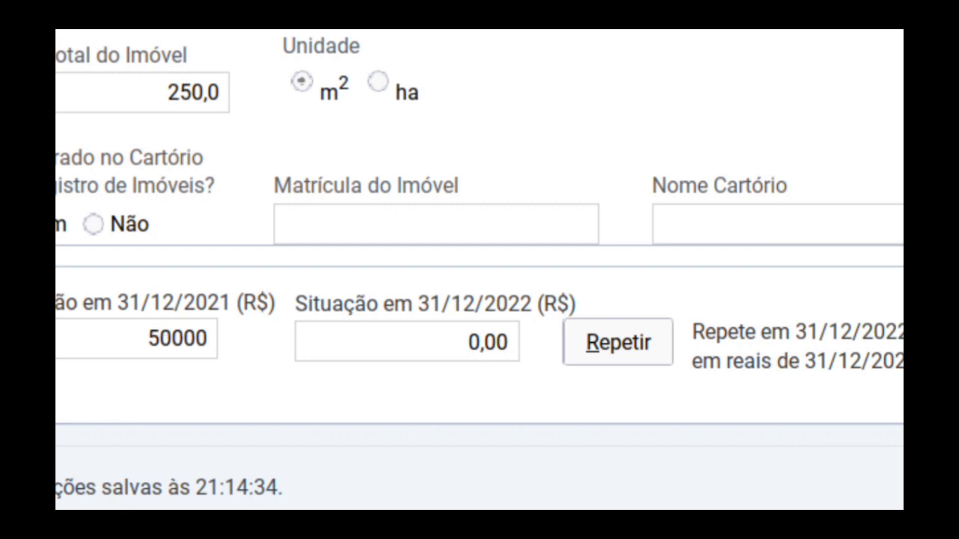
pyautogui.press('Tab')
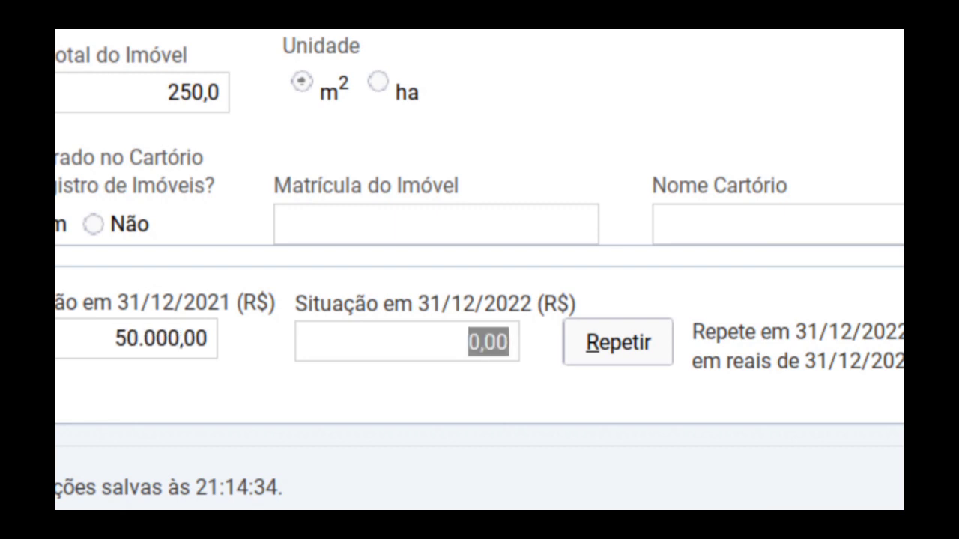
pyautogui.write('600000')
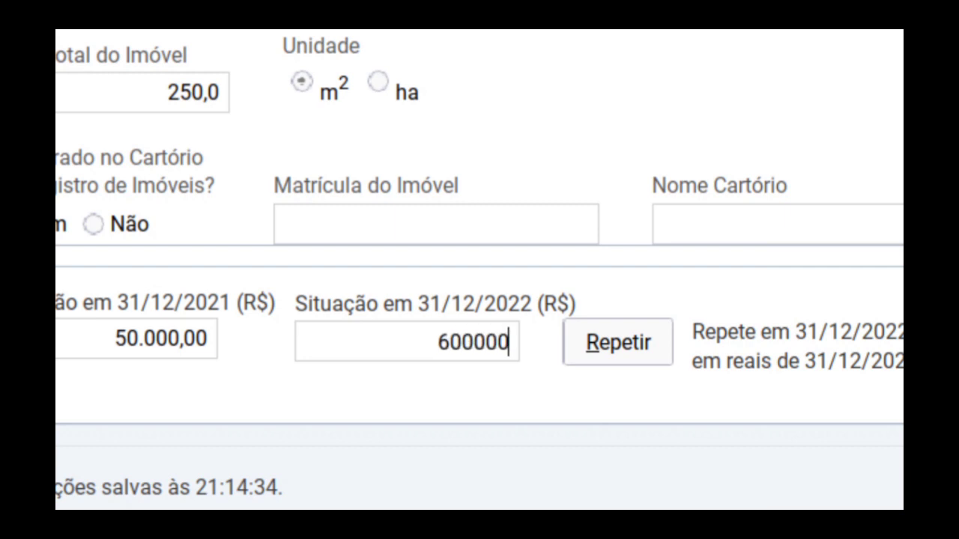
pyautogui.press('Tab')
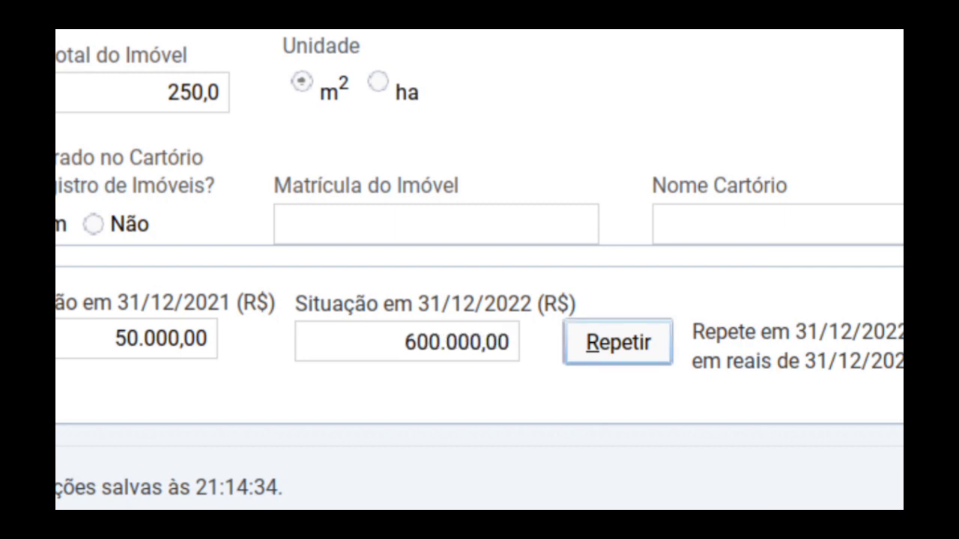
pyautogui.click(481, 343)
pyautogui.click(481, 342)
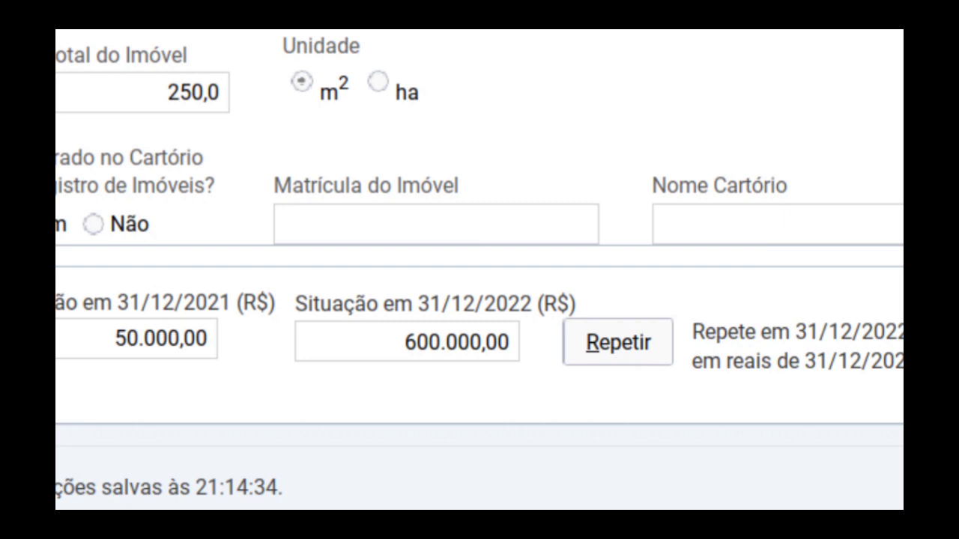
pyautogui.press('BackSpace')
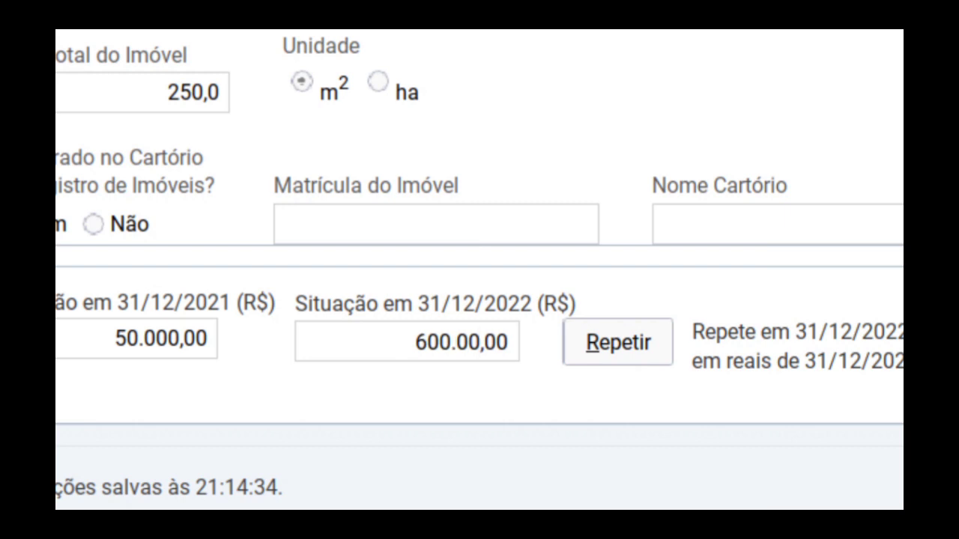
pyautogui.press('BackSpace')
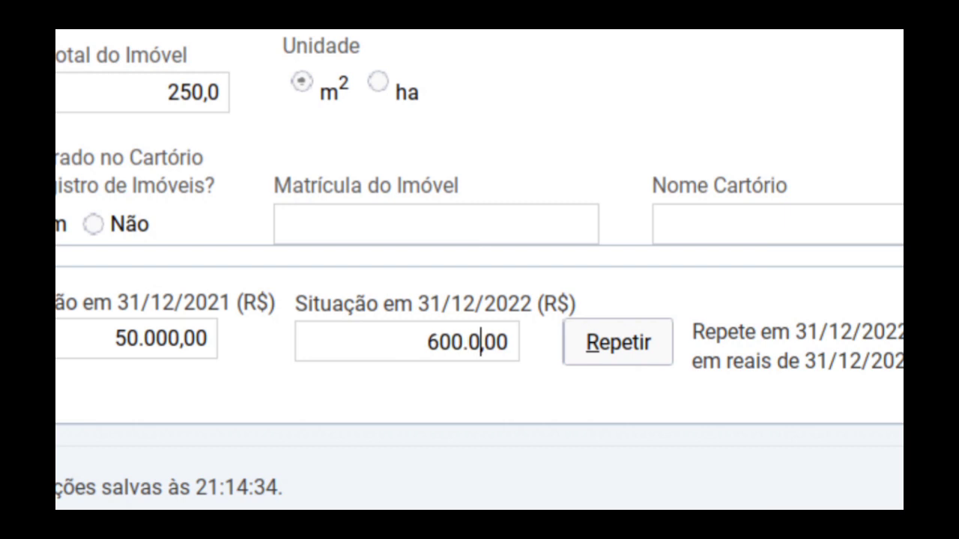
pyautogui.write('0')
pyautogui.press('Tab')
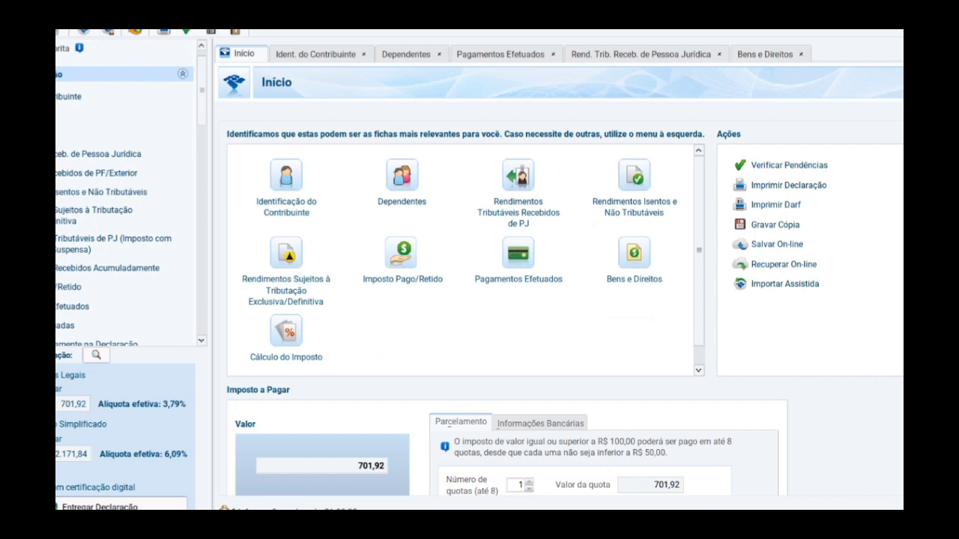
# - Open Cálculo do Imposto to see 2.435,56 due, 1.733,64 paid and 701,92 to pay
pyautogui.click(285, 331)
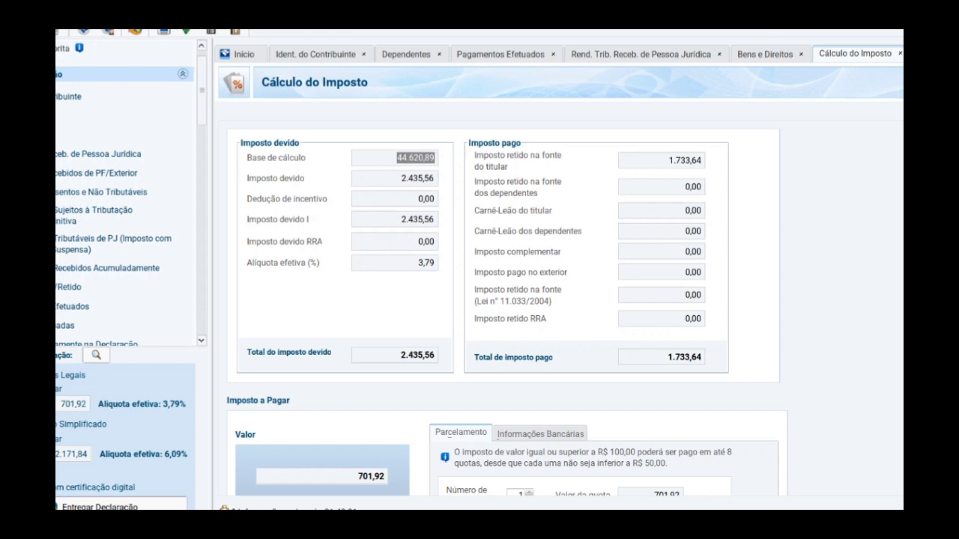
# - Set Débito automático to Sim after briefly choosing Não, bringing up the Atenção notice
pyautogui.scroll(-1, 507, 309)
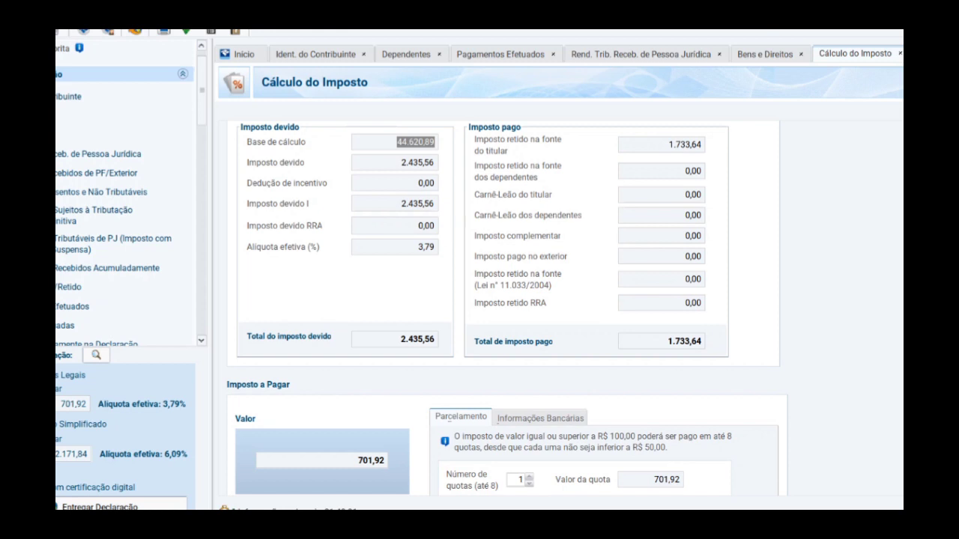
pyautogui.scroll(-3, 507, 309)
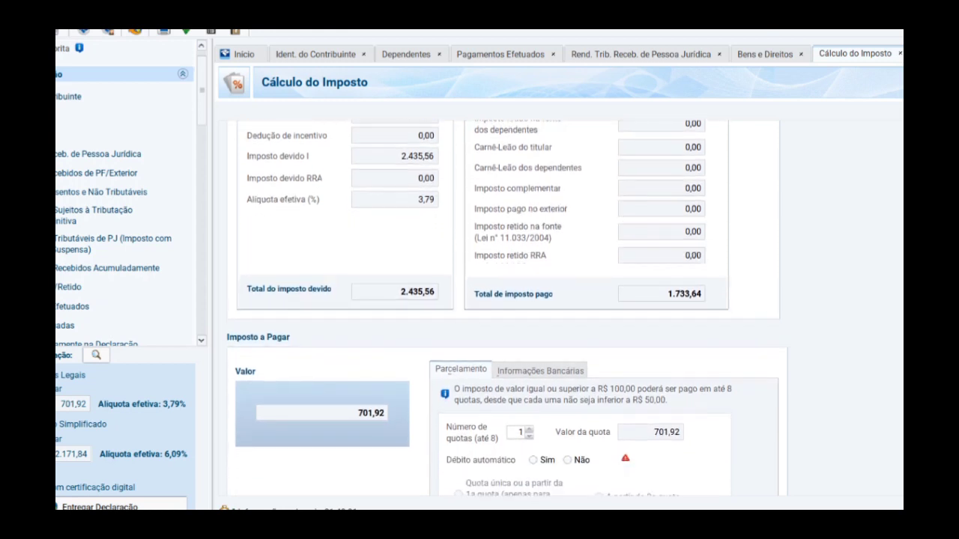
pyautogui.scroll(-3, 508, 308)
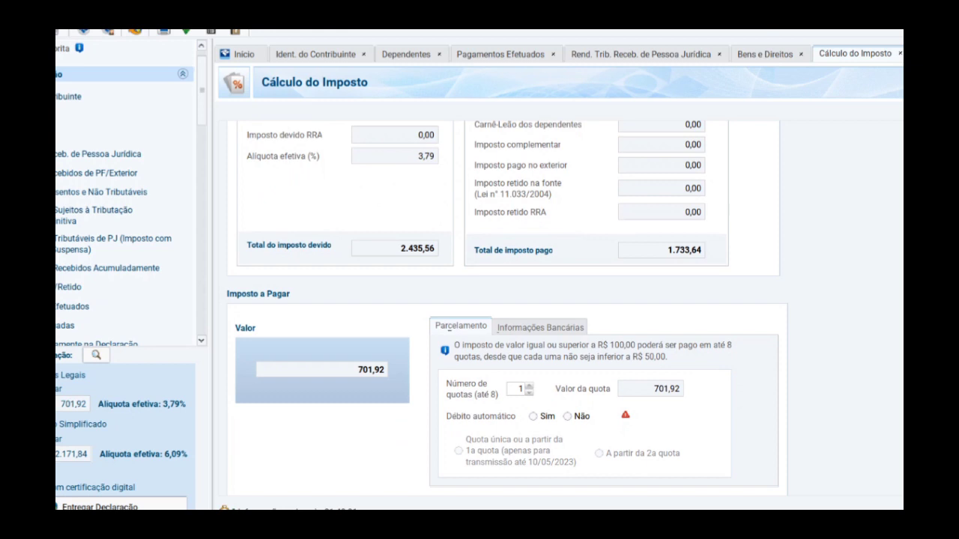
pyautogui.scroll(-1, 507, 308)
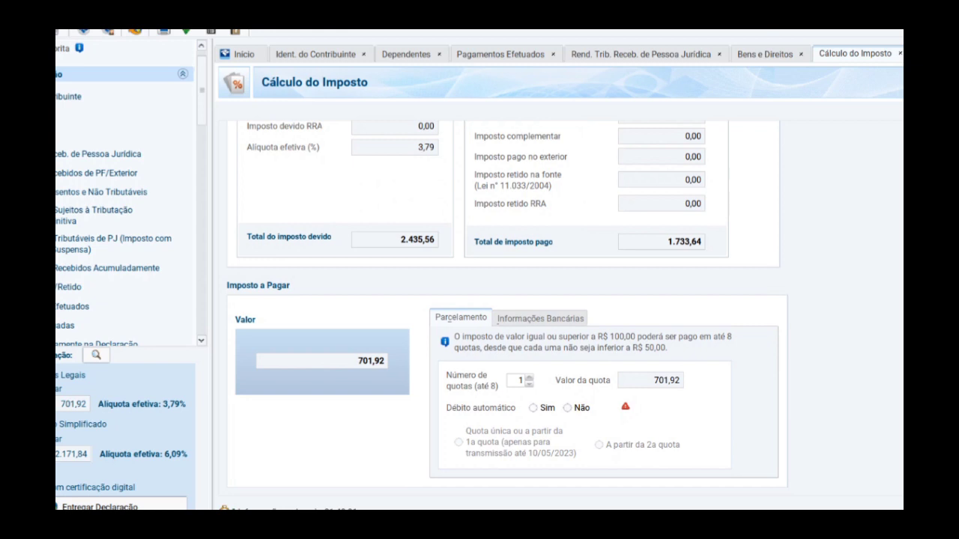
pyautogui.click(567, 408)
pyautogui.click(533, 408)
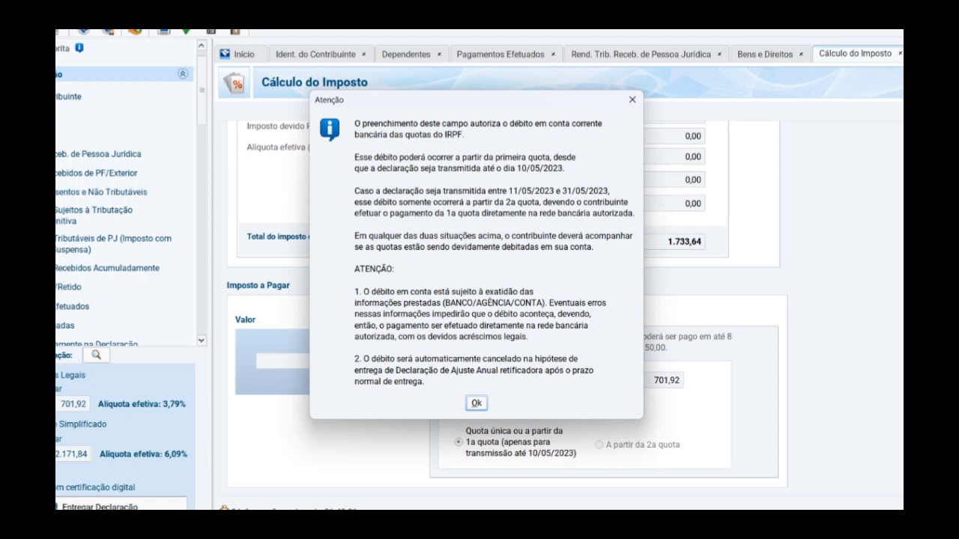
# - Dismiss the notice and choose 237 - BANCO BRADESCO S.A. as the debit bank, checking the branch and account fields
pyautogui.press('Return')
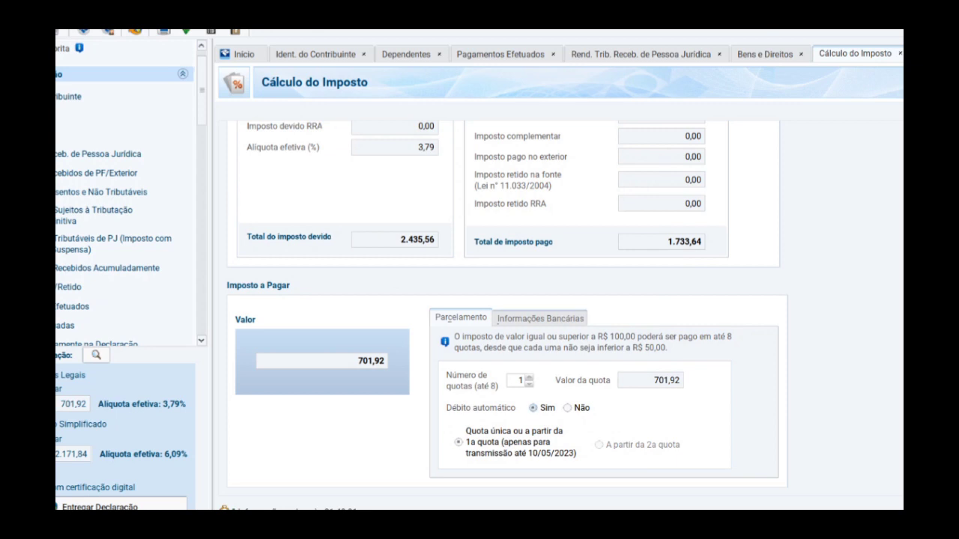
pyautogui.click(539, 318)
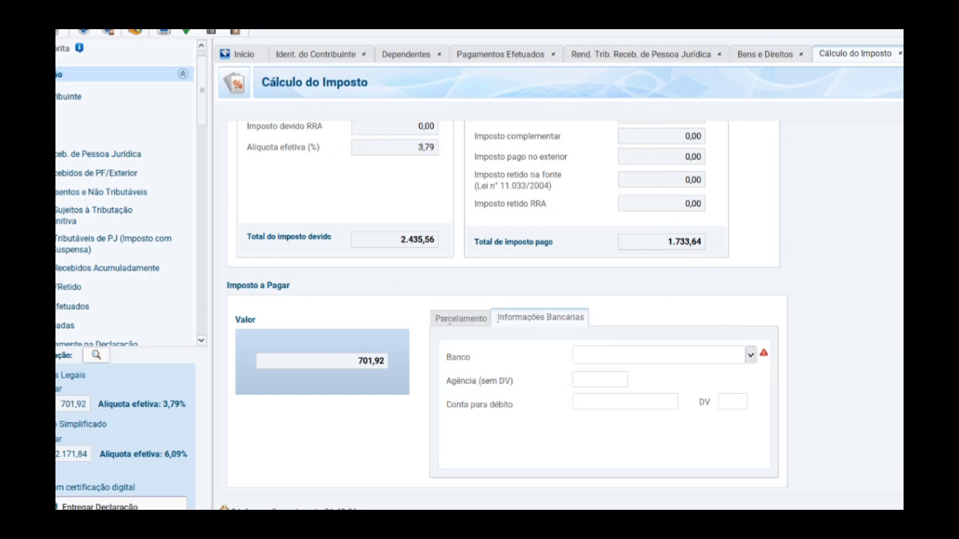
pyautogui.click(750, 356)
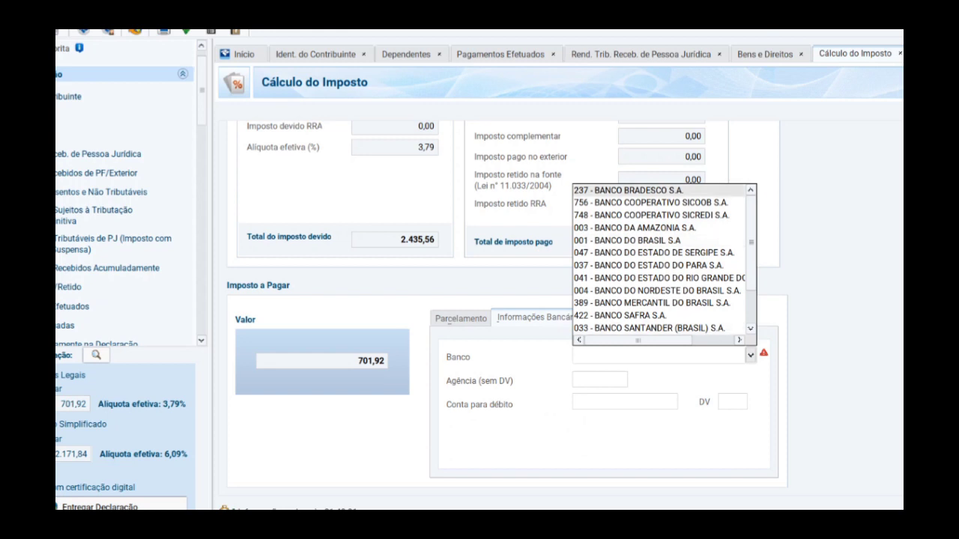
pyautogui.press('Return')
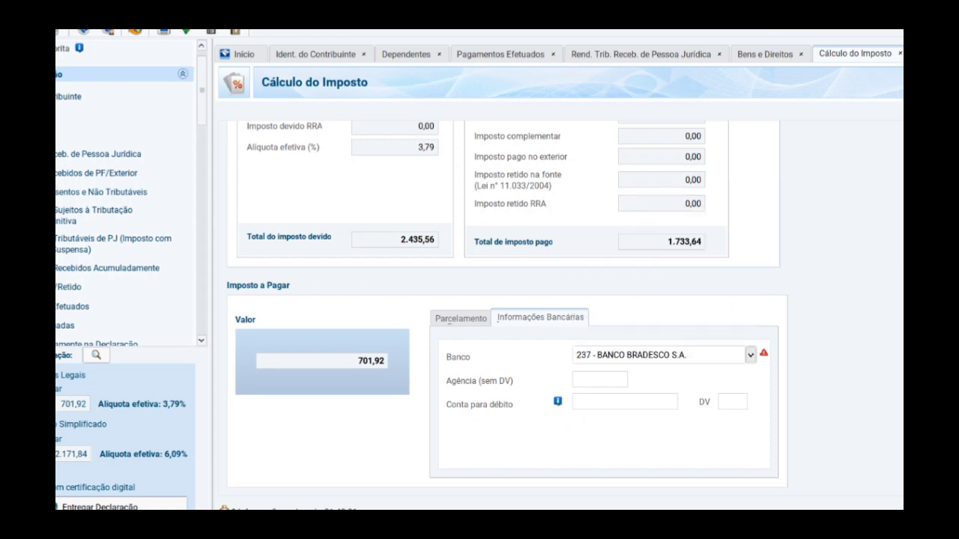
pyautogui.click(599, 380)
pyautogui.click(625, 401)
pyautogui.click(733, 402)
pyautogui.click(460, 318)
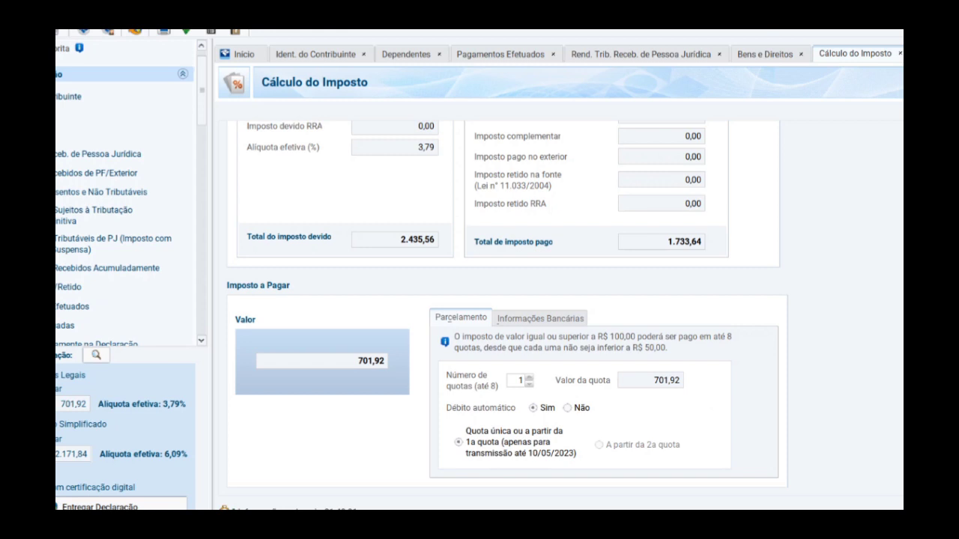
# - Split the tax to pay into 8 quotas of 87,74
pyautogui.click(529, 377)
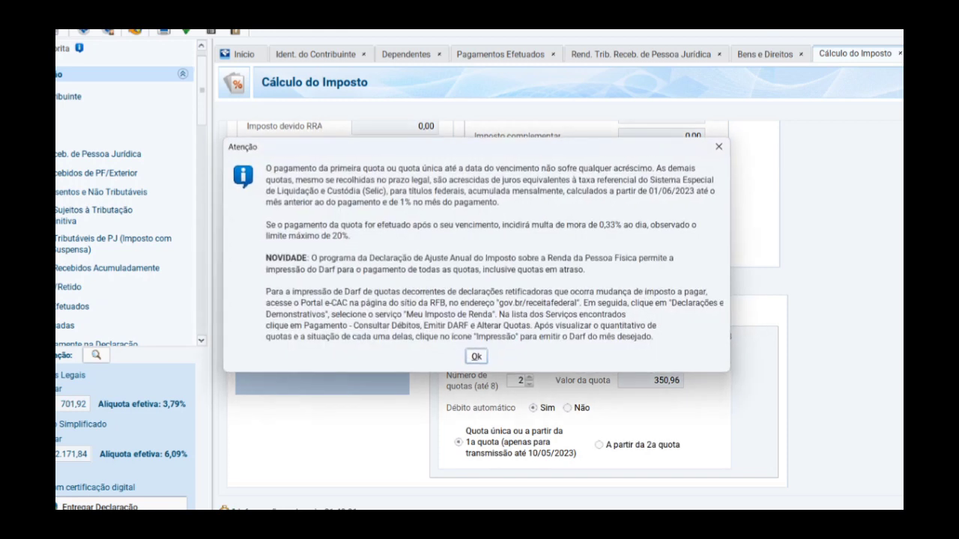
pyautogui.press('Return')
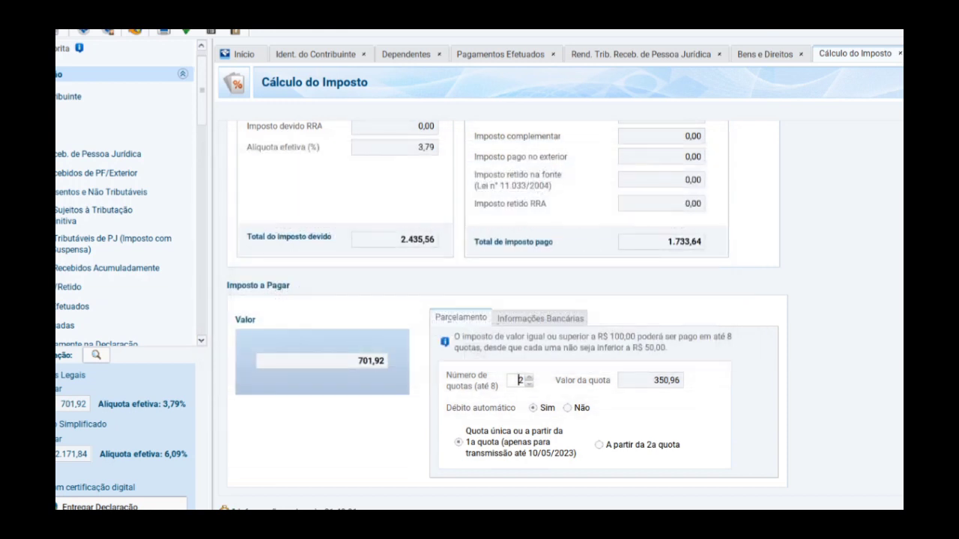
pyautogui.press('Up')
pyautogui.press('Up')
pyautogui.press('Up')
pyautogui.press('Up')
pyautogui.press('Up')
pyautogui.press('Up')
# - From Início, run Verificar Pendências to open the draft declaration preview
pyautogui.click(238, 54)
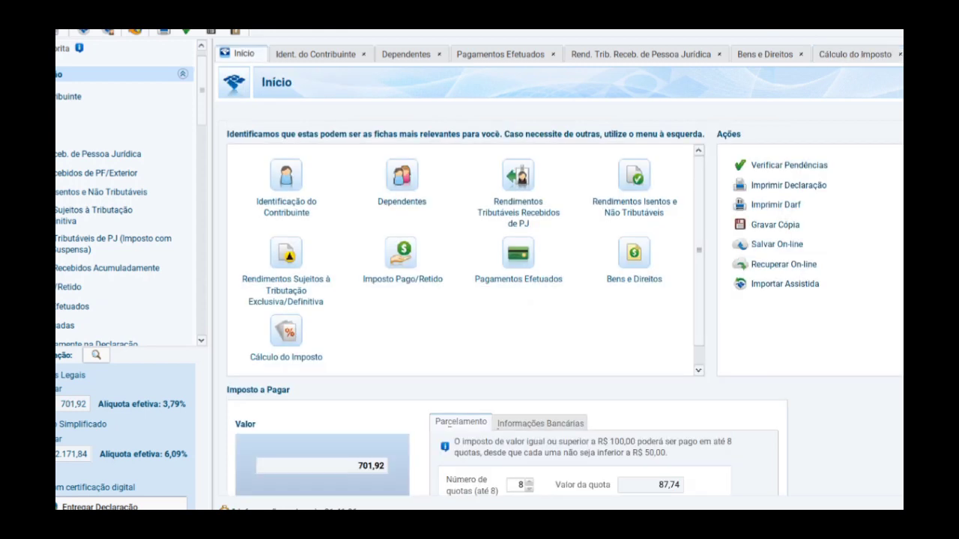
pyautogui.click(789, 165)
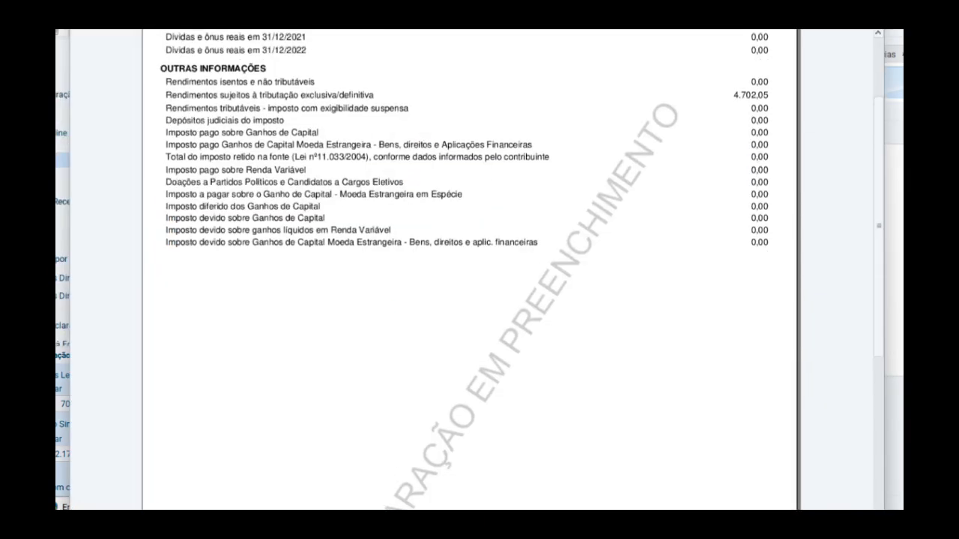
pyautogui.scroll(2, 470, 270)
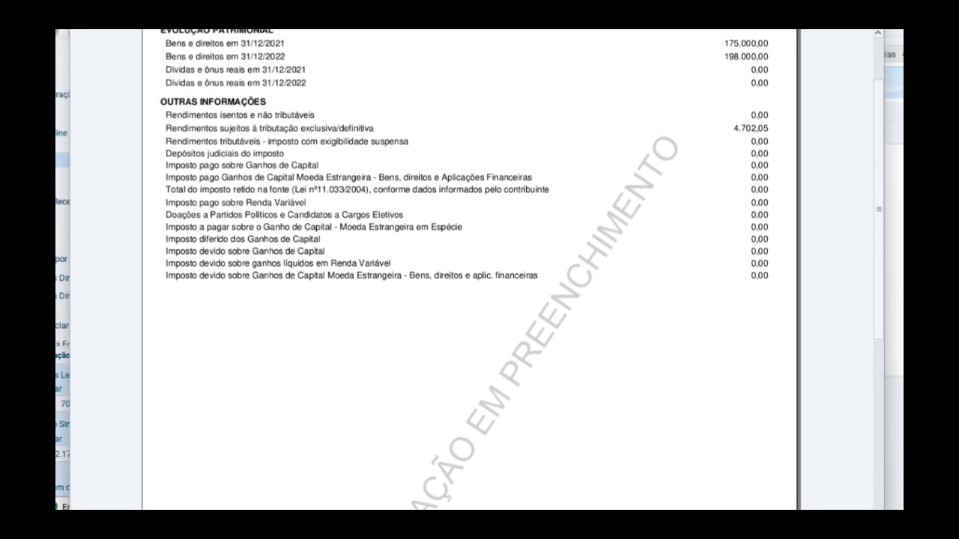
pyautogui.scroll(1, 471, 270)
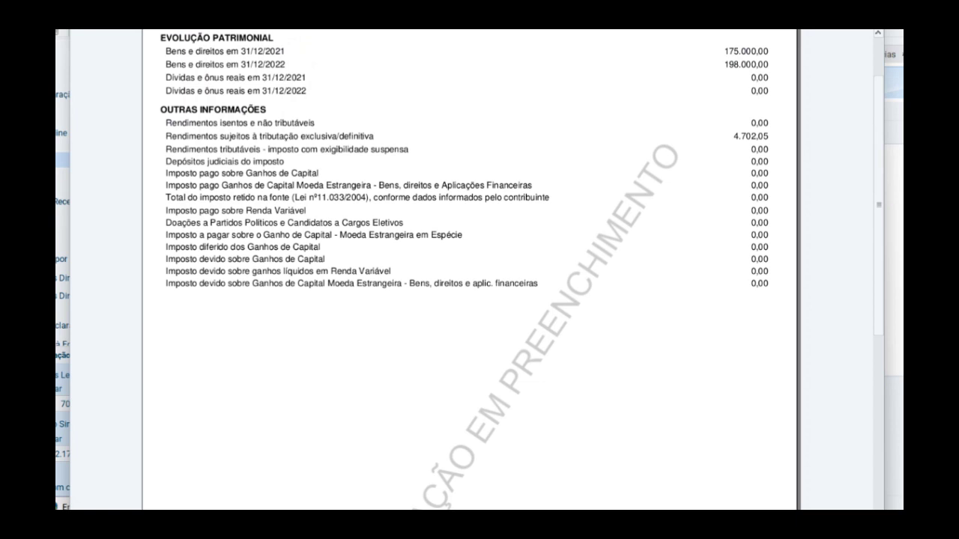
pyautogui.scroll(-3, 471, 270)
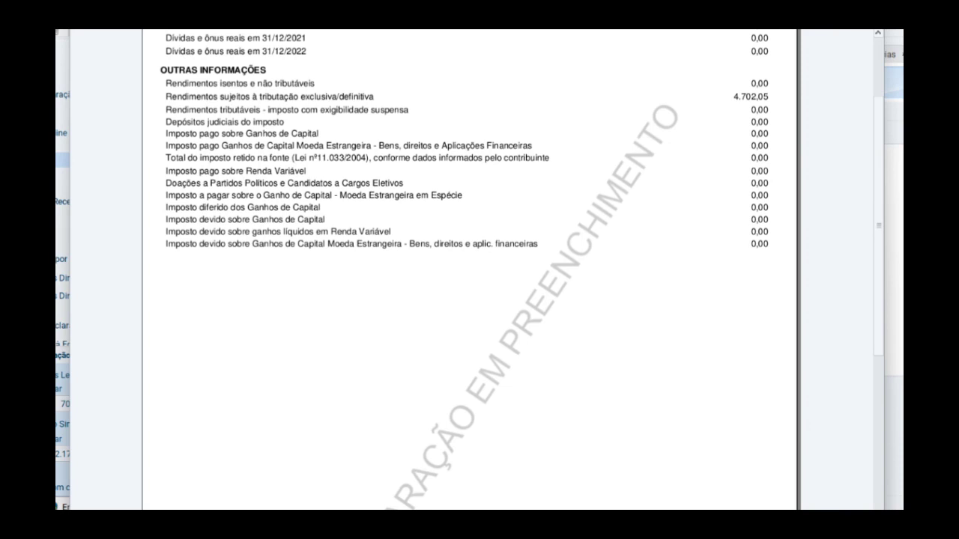
pyautogui.scroll(2, 470, 270)
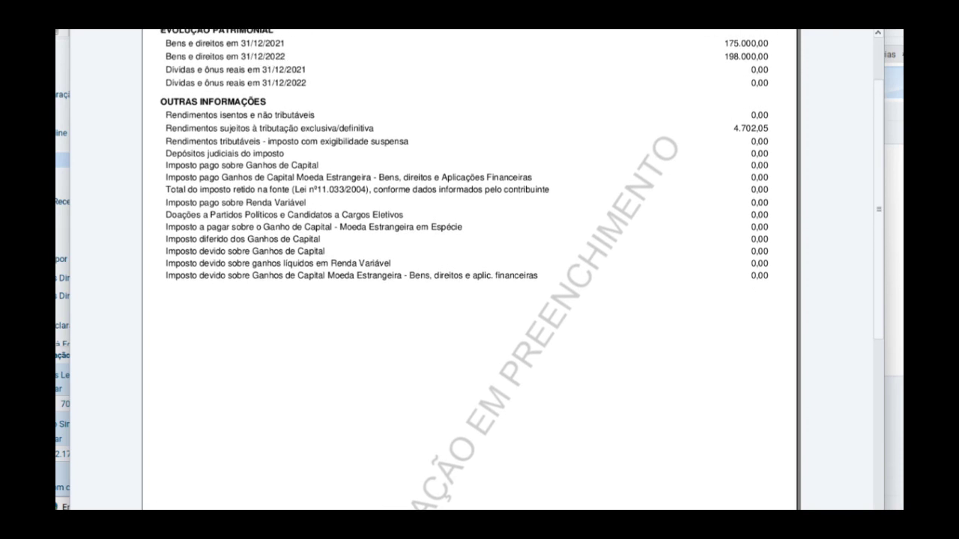
pyautogui.scroll(1, 470, 269)
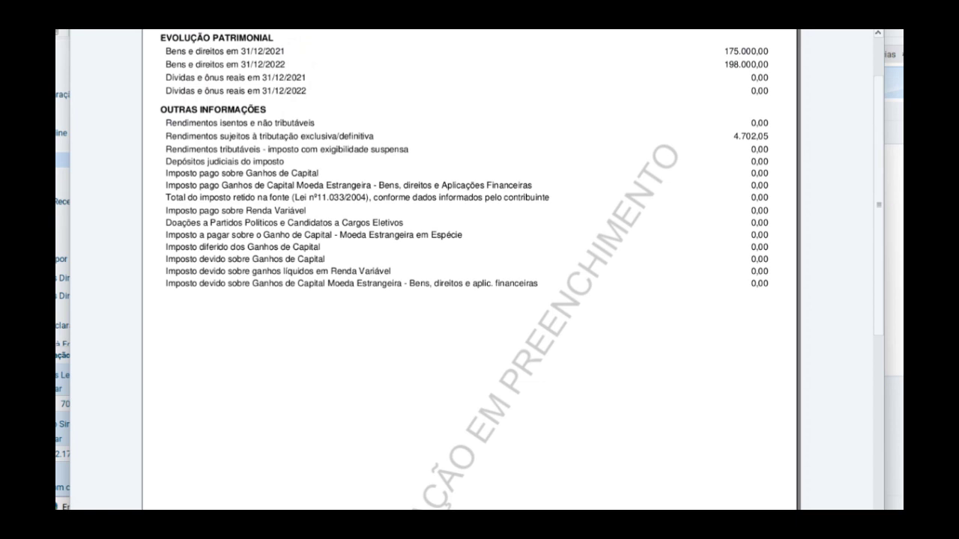
pyautogui.scroll(-3, 470, 269)
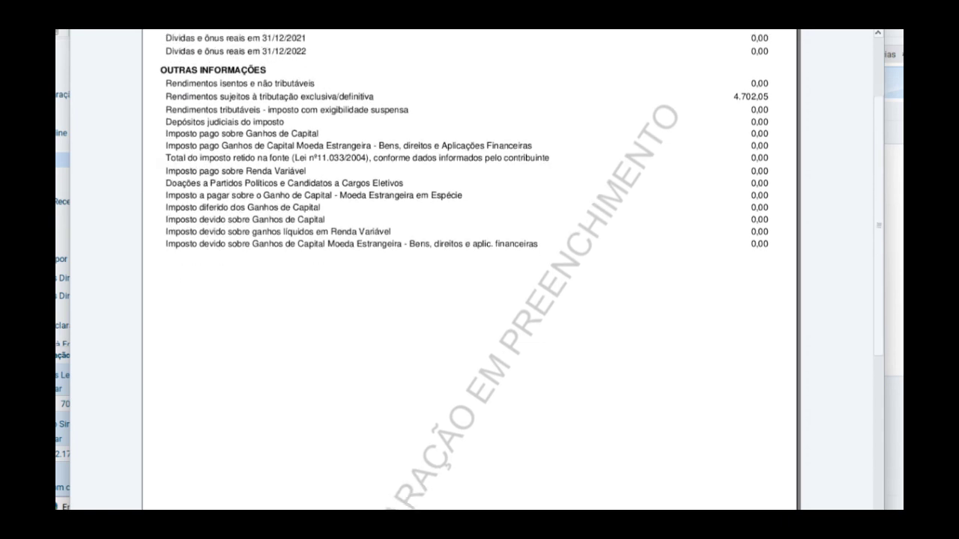
pyautogui.scroll(2, 471, 269)
pyautogui.scroll(1, 471, 270)
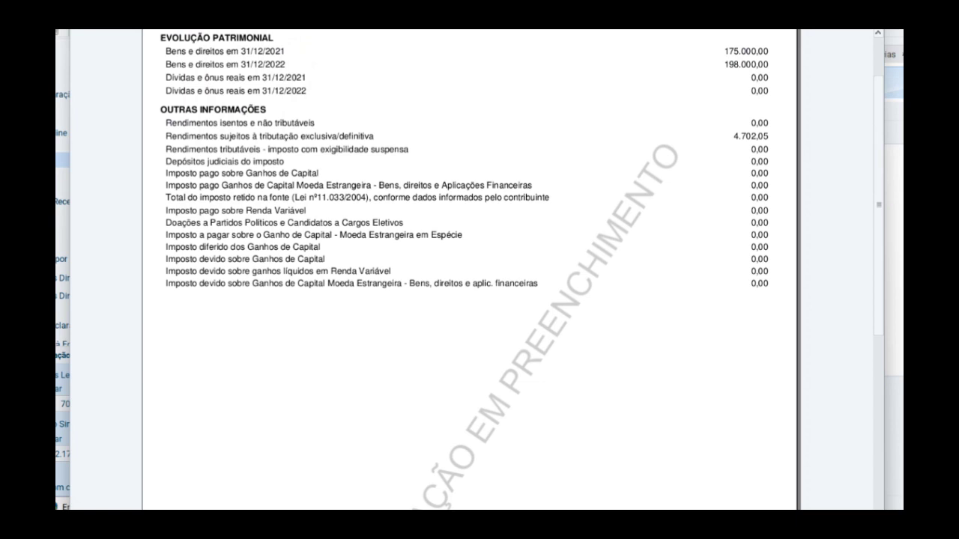
pyautogui.scroll(-10, 471, 269)
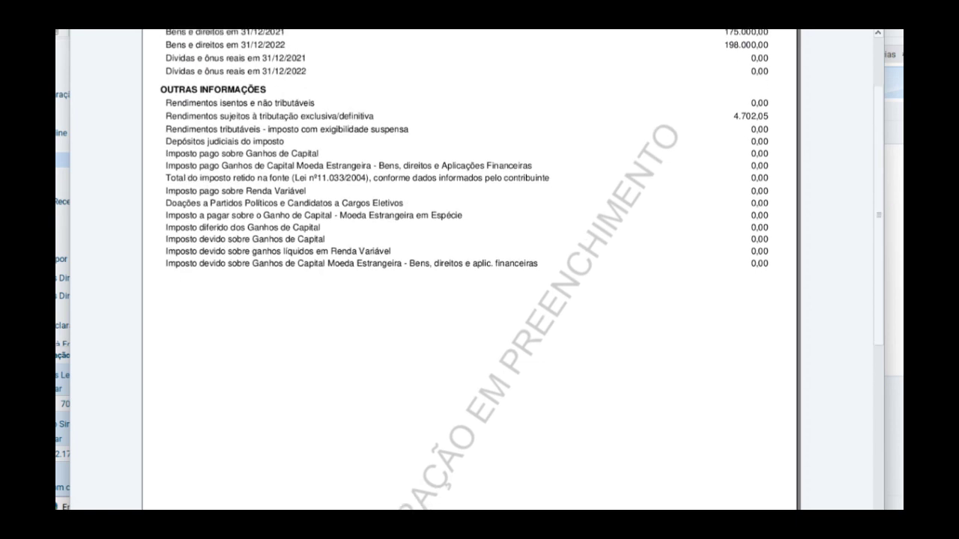
pyautogui.scroll(-4, 470, 270)
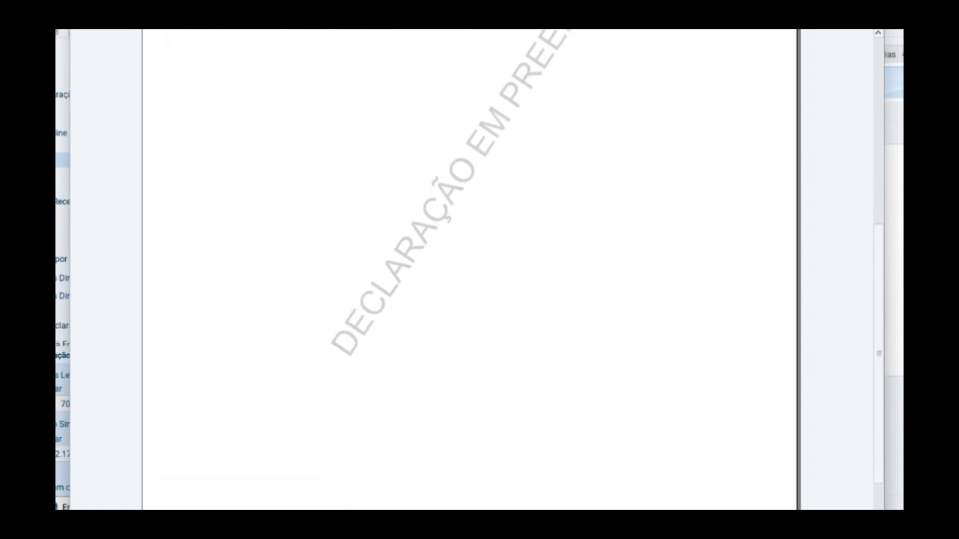
pyautogui.scroll(2, 470, 269)
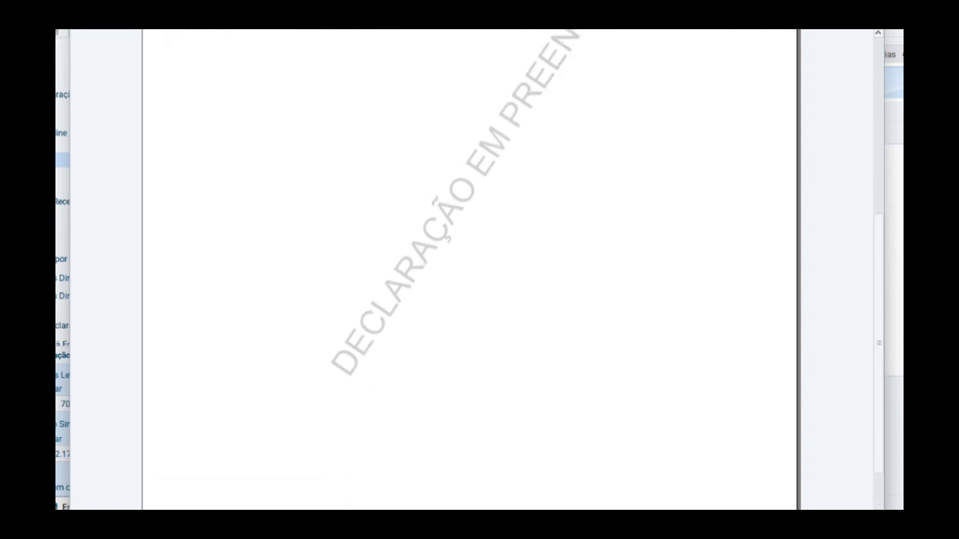